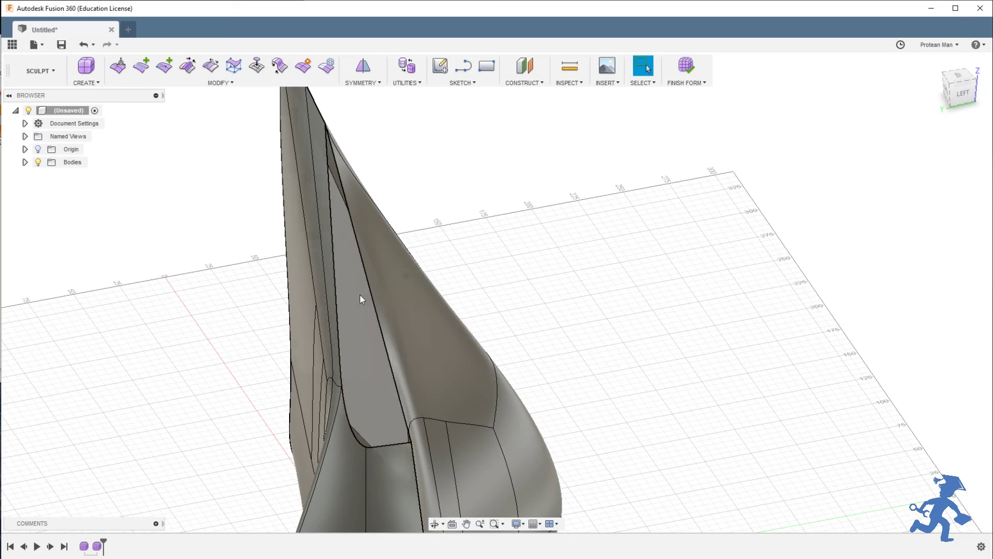
Close the long triangular opening in the T-Spline body with Fill Hole in Reduced Star mode.
middle_click_drag(406, 276, 721, 315, "shift")
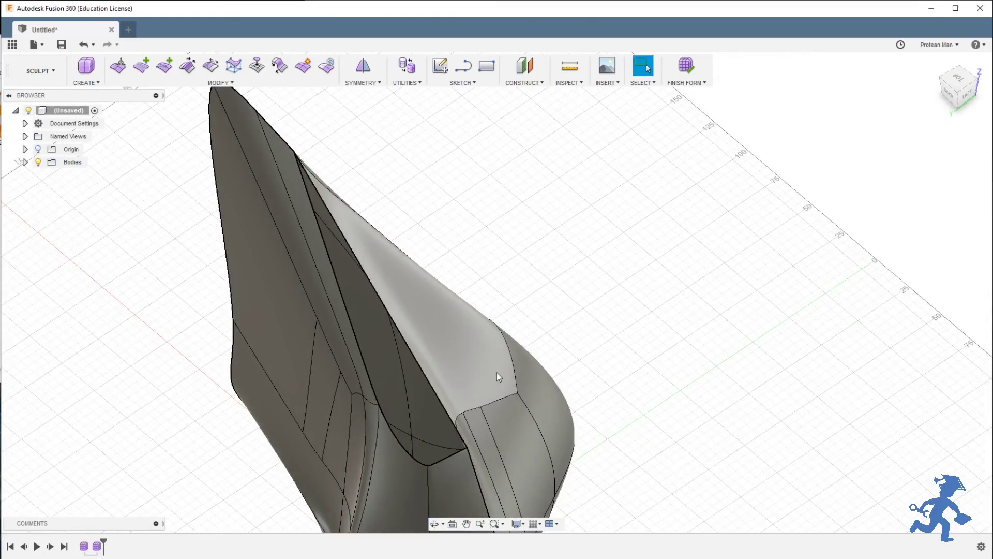
middle_click_drag(497, 374, 476, 317)
middle_click_drag(388, 258, 371, 238, "shift")
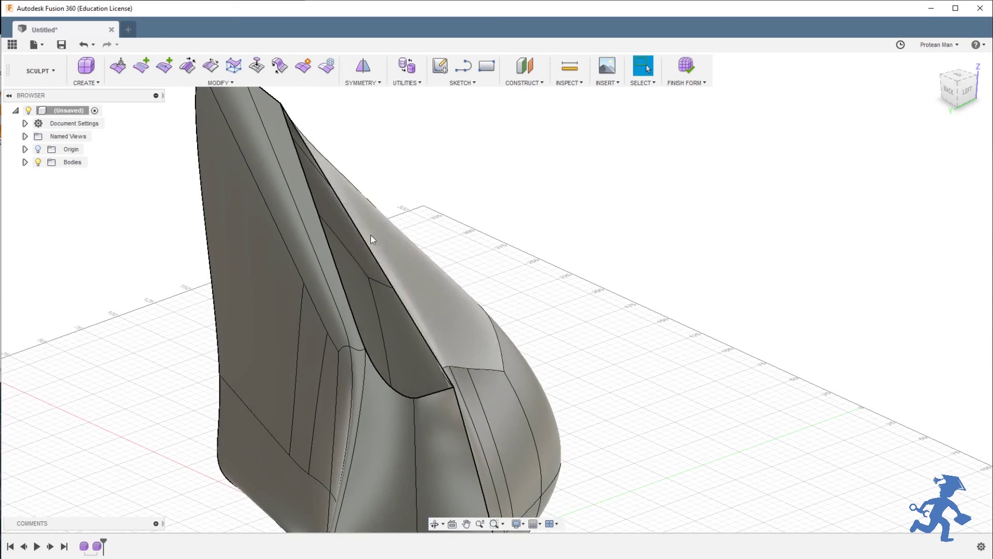
left_click(256, 66)
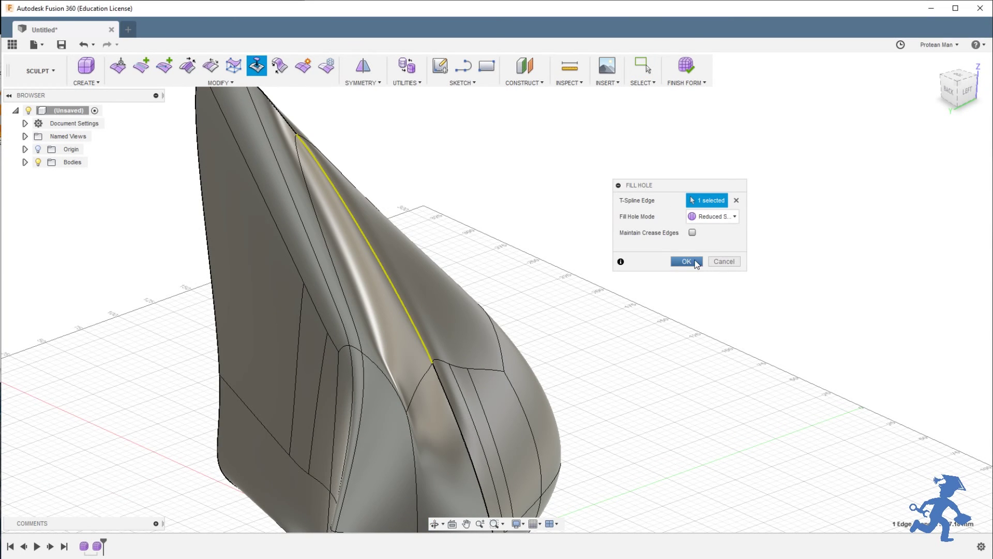
left_click(695, 261)
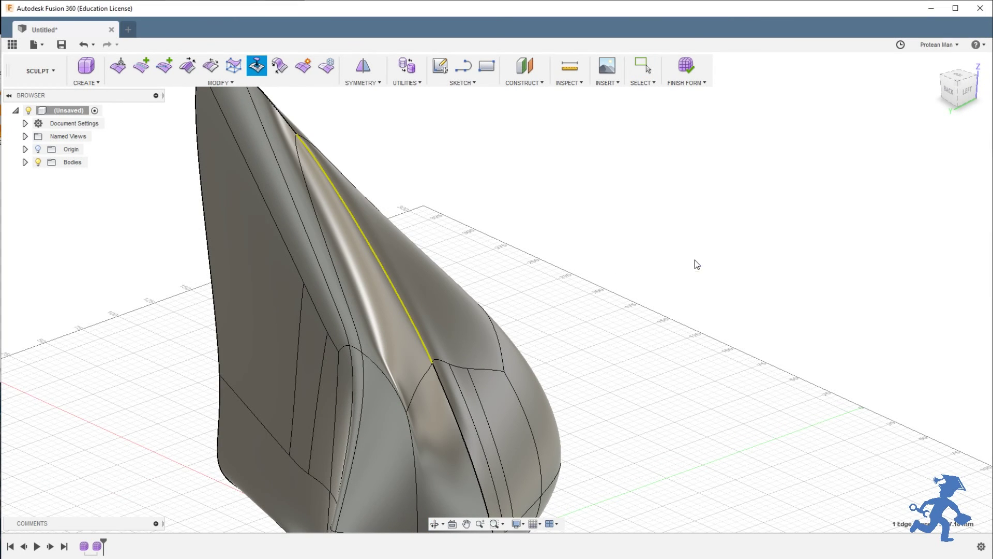
Delete the fill face covering the long triangular opening.
left_click(347, 233)
left_click(411, 200)
middle_click_drag(369, 250, 284, 181)
left_click(396, 281)
left_click(395, 281)
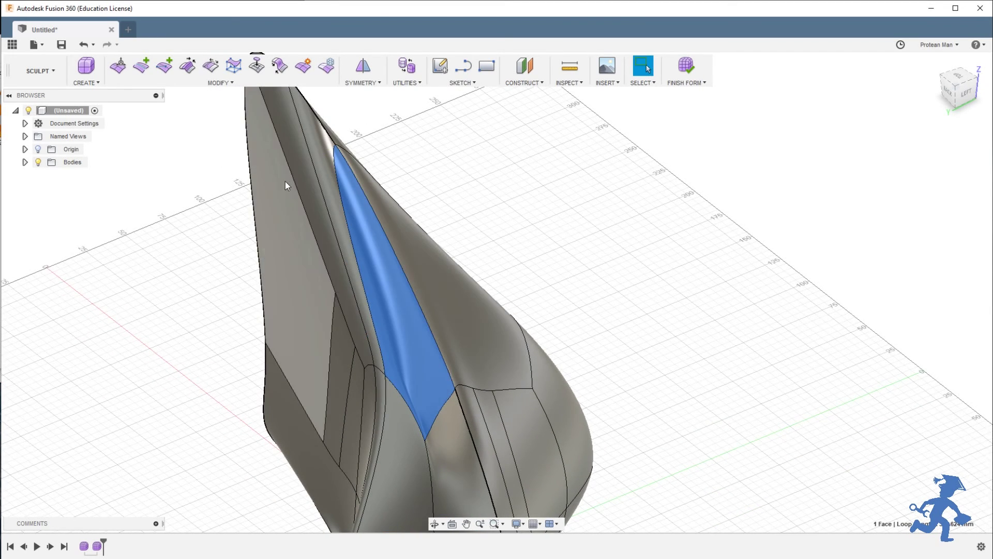
left_click(430, 210)
left_click(356, 202)
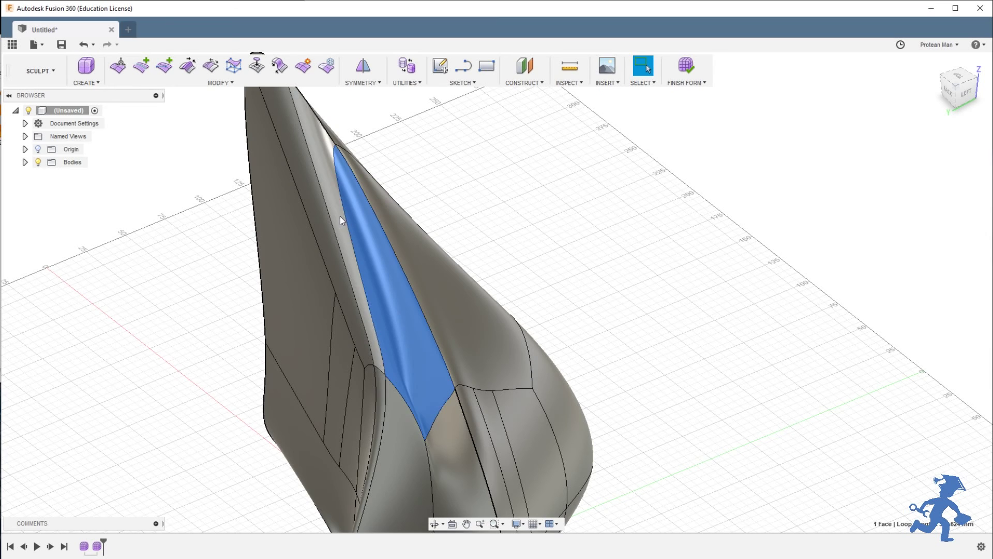
key("Delete")
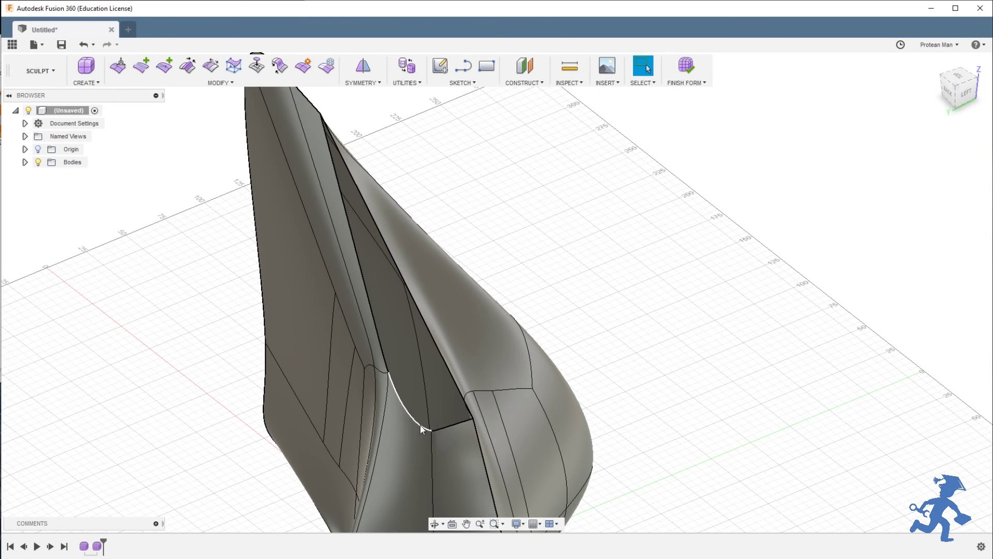
Bridge the two long edges of the opening, starting from the outer edge, with 3 faces and no twists.
left_click(443, 425)
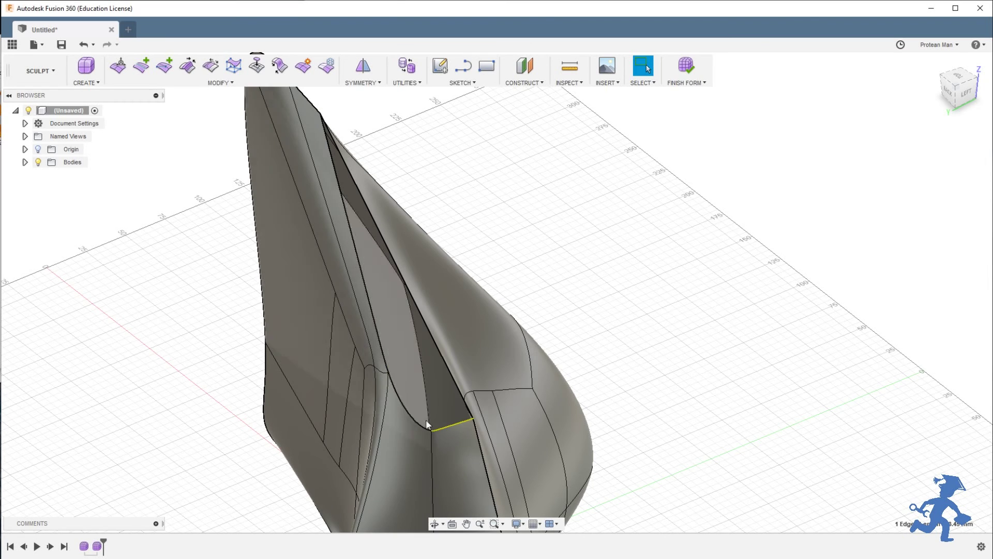
left_click(411, 414)
left_click(521, 235)
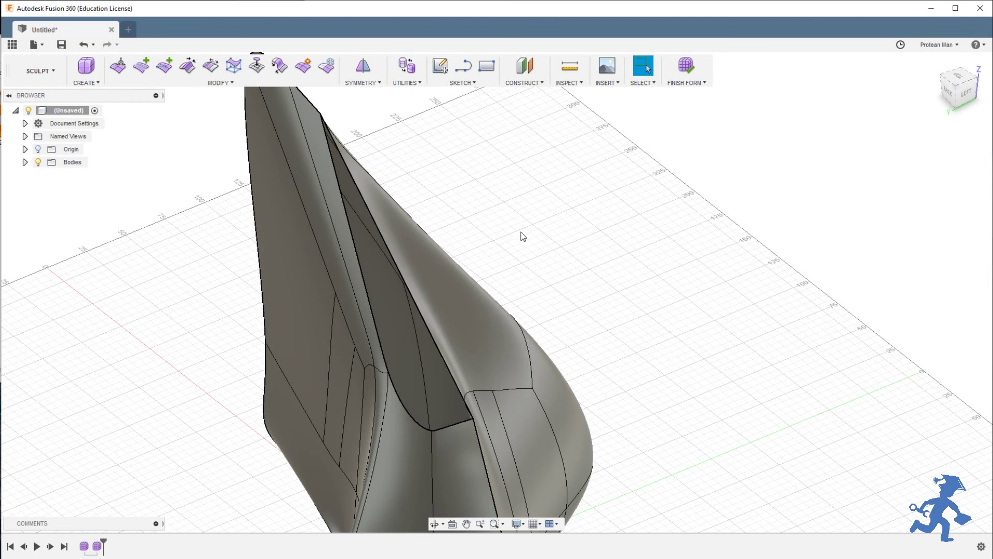
left_click(406, 290)
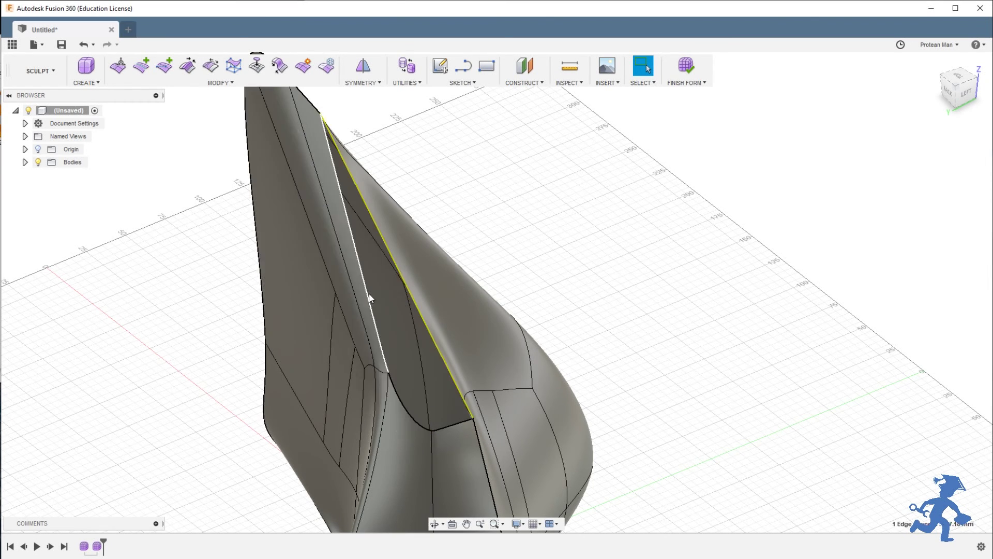
left_click(279, 65)
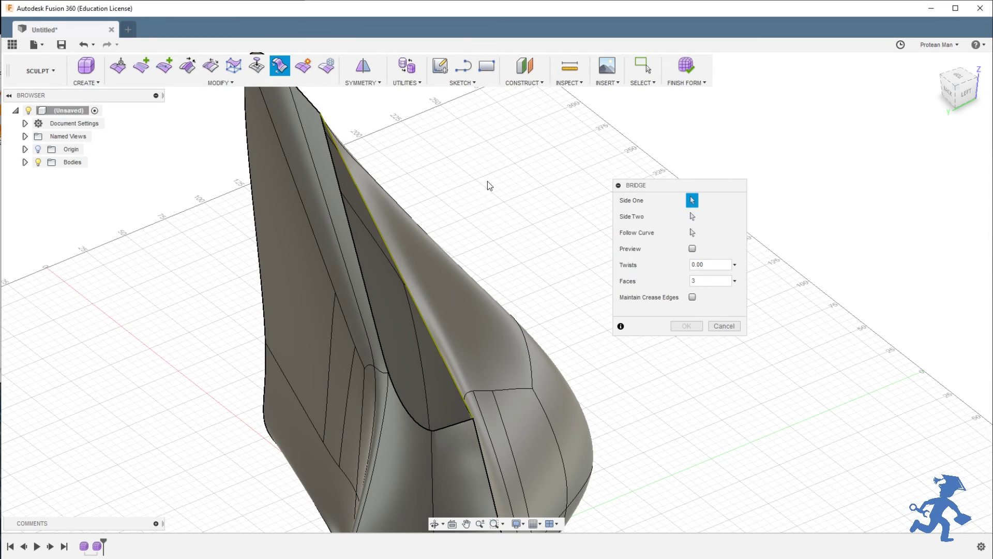
left_click(692, 217)
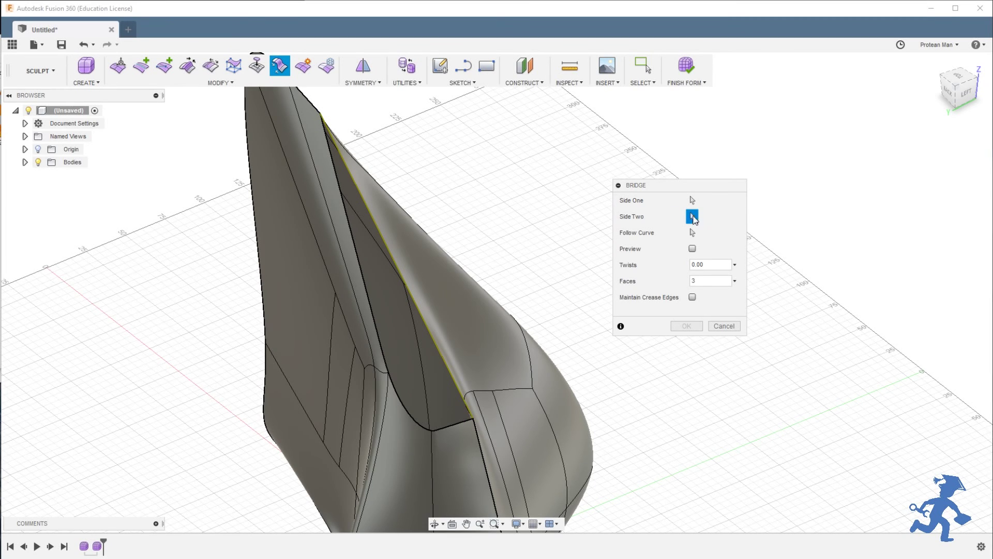
left_click(365, 277)
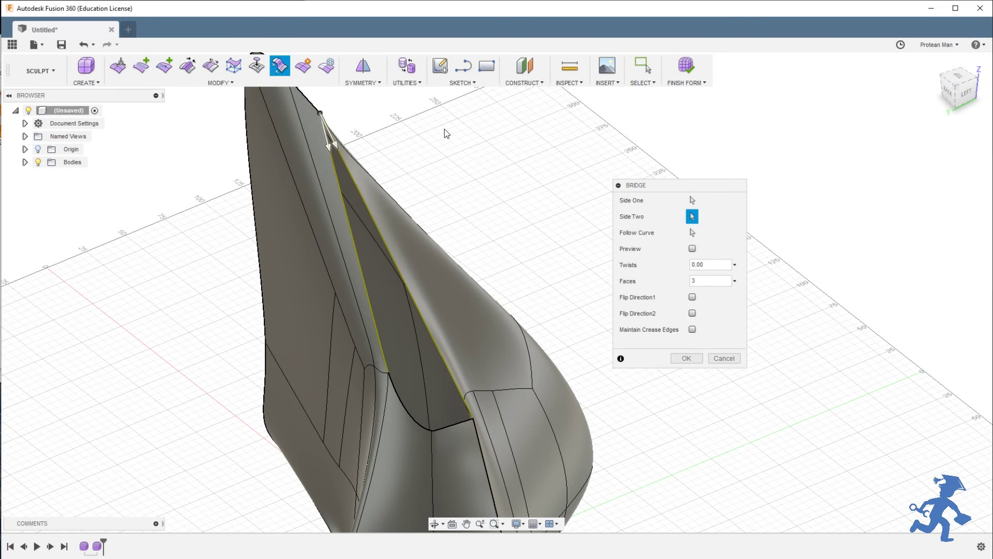
left_click(686, 358)
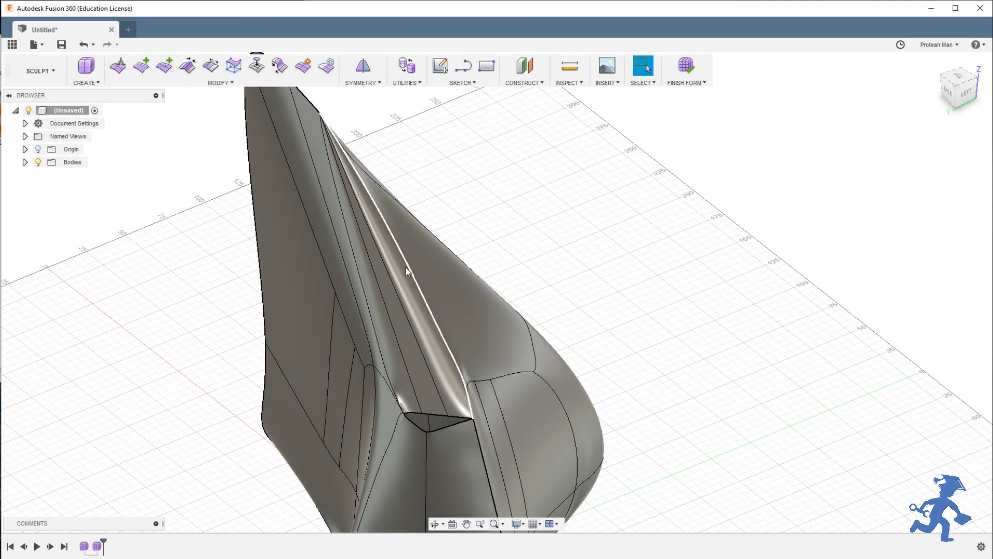
Inspect the bridged strips up to their narrow upper tip and undo the bridge.
middle_click_drag(407, 271, 402, 255, "shift")
scroll(342, 132, "up", 8)
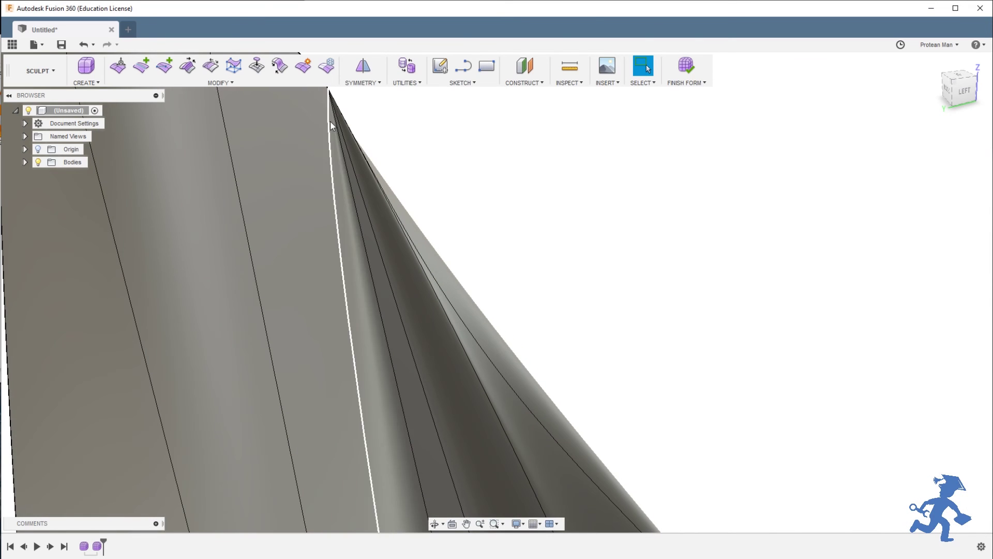
left_click(331, 122)
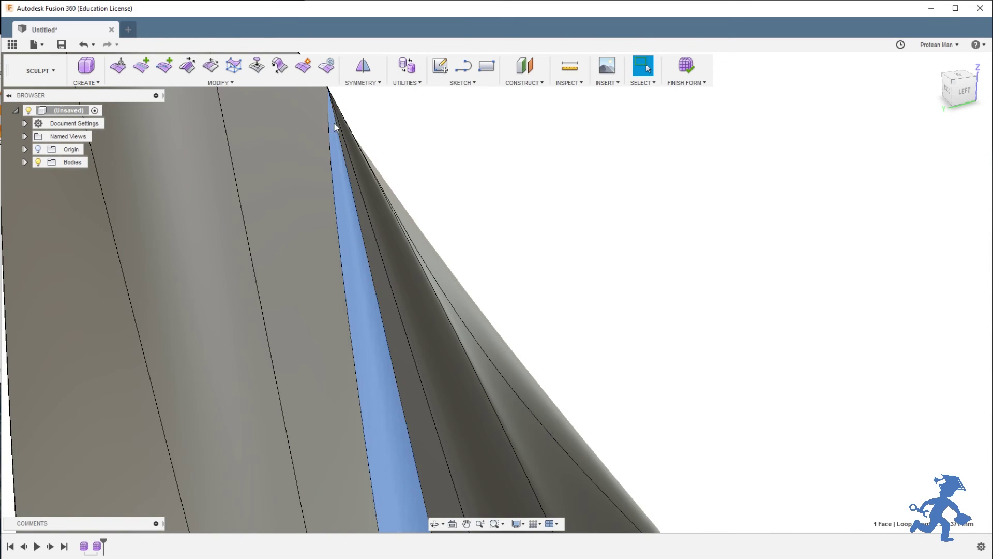
scroll(390, 267, "down", 10)
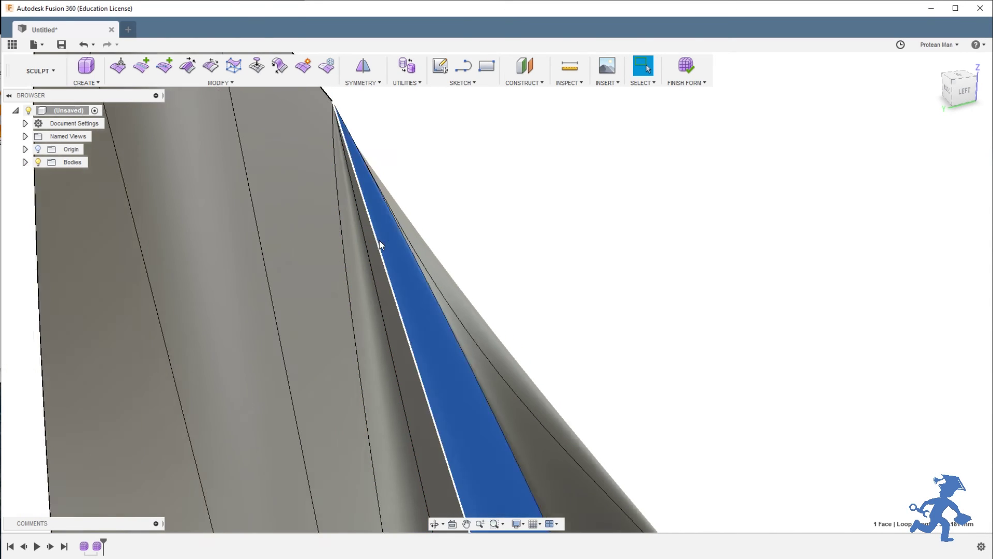
middle_click_drag(409, 297, 415, 304, "shift")
scroll(411, 300, "up", 6)
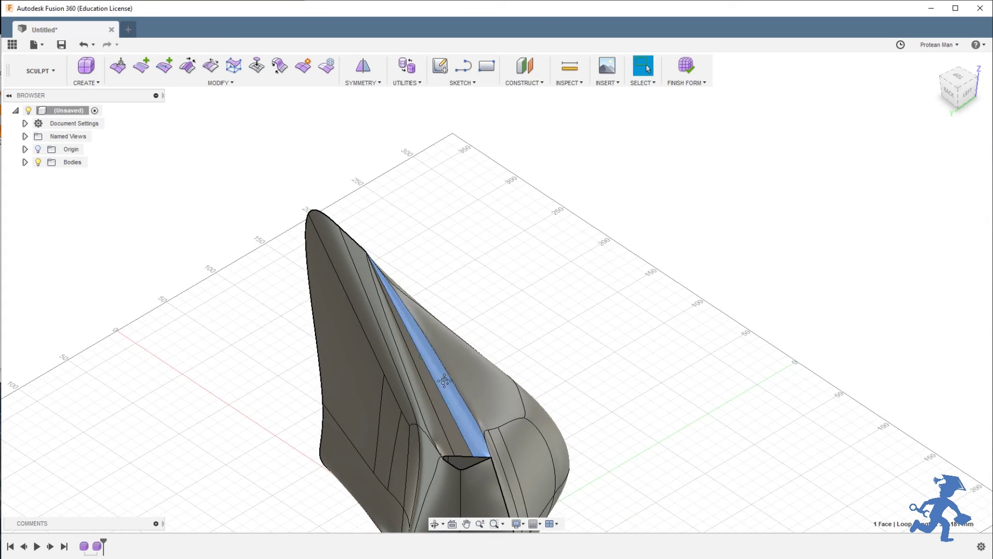
left_click(557, 197)
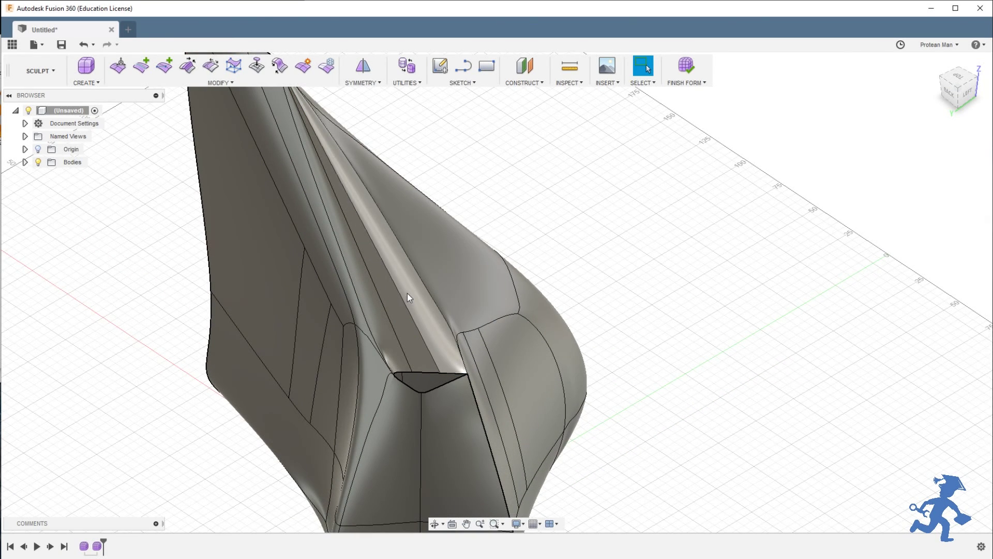
key("ctrl+z")
Bridge the opening from its inner long edge to the outer one with 3 faces, checking the preview and leaving crease edges unmaintained.
left_click(278, 65)
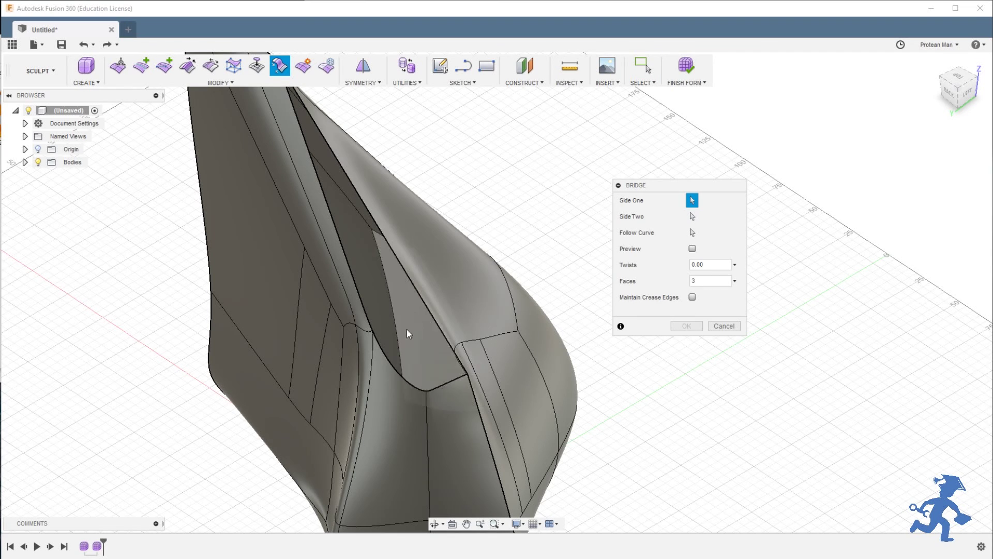
left_click(368, 312)
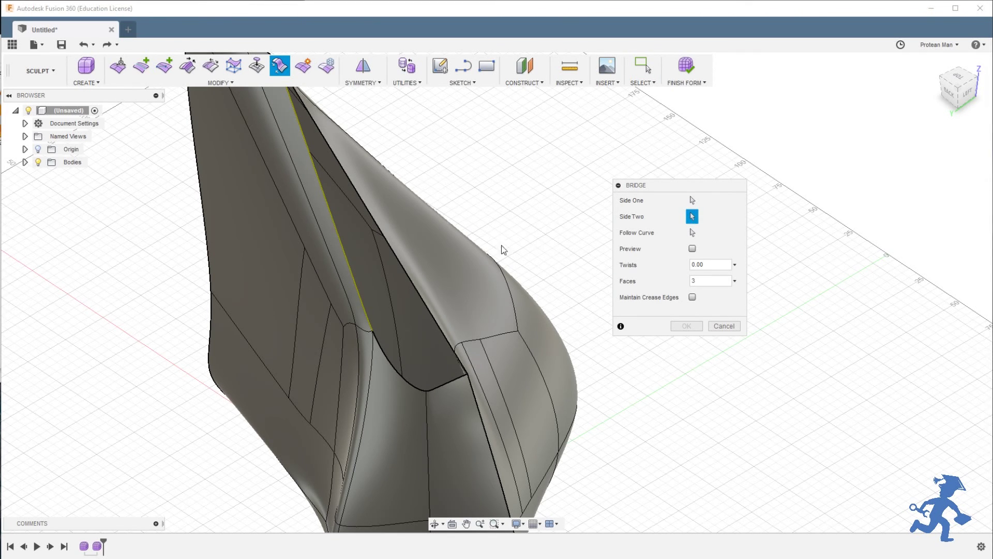
left_click(408, 276)
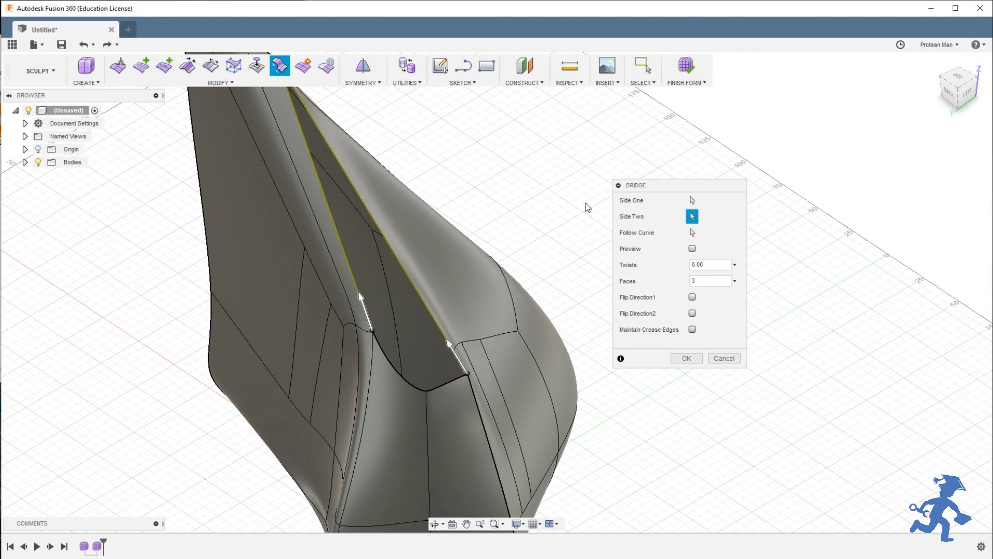
left_click(691, 249)
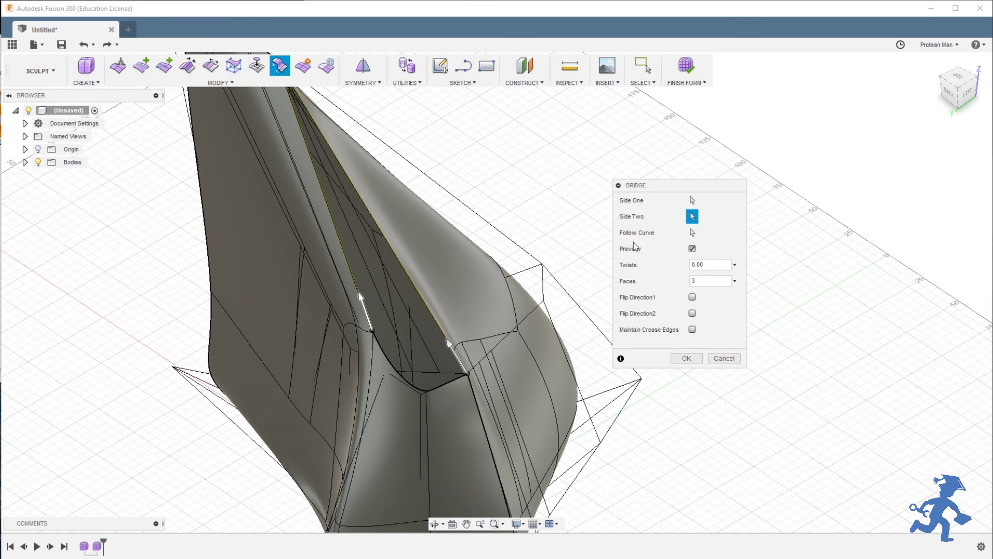
middle_click_drag(446, 228, 418, 196, "shift")
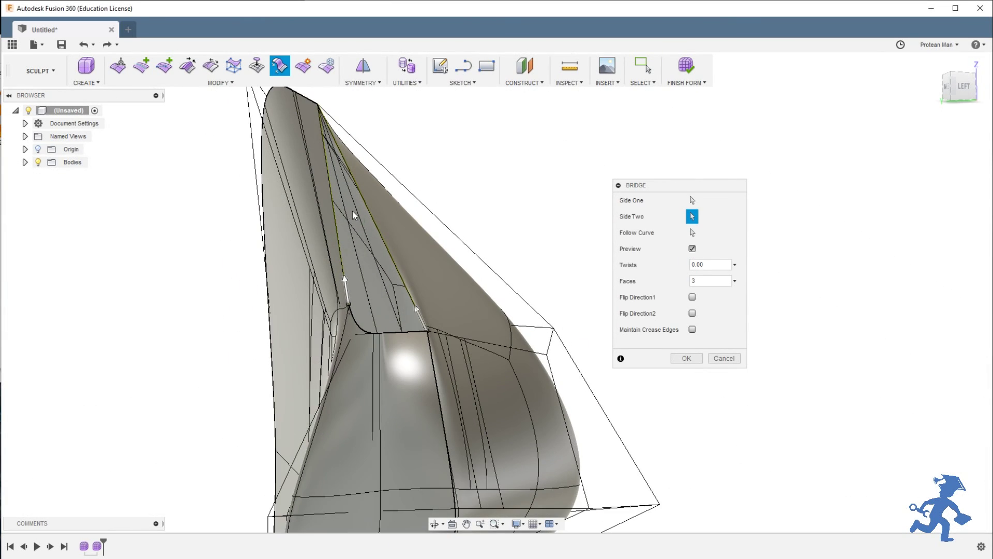
left_click(694, 249)
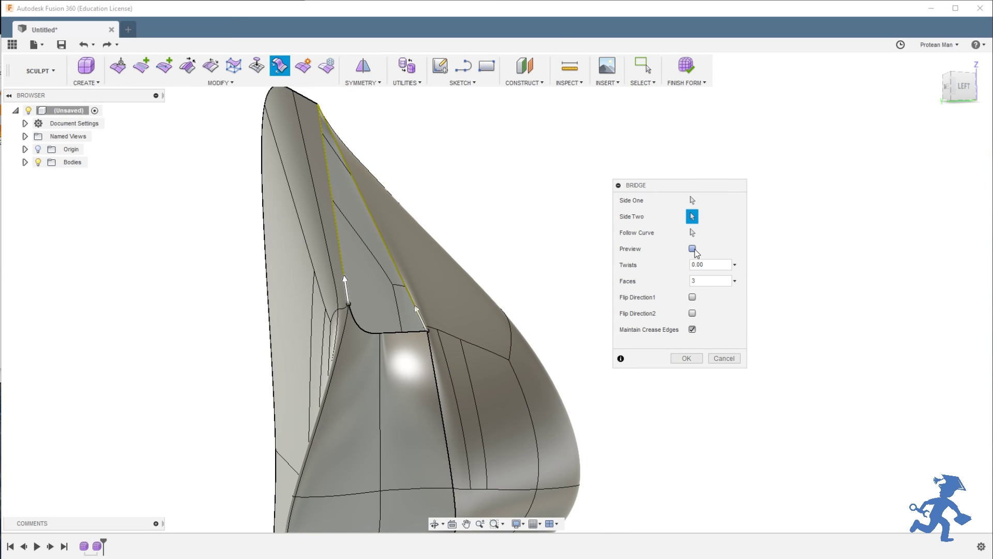
left_click(692, 248)
left_click(692, 249)
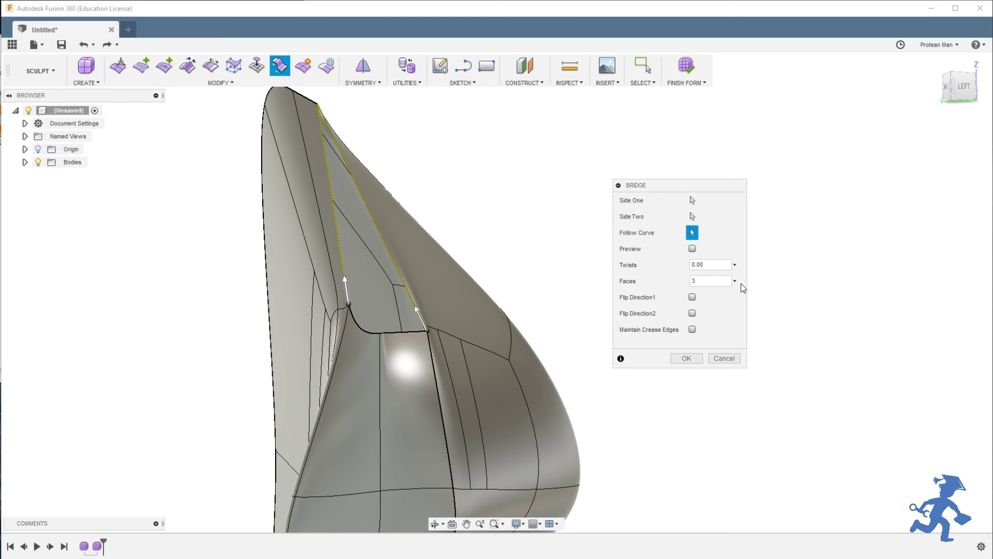
left_click(696, 362)
Insert a row of four connected points across the three bridge faces, about midway along their length, using Simple insertion mode.
middle_click_drag(363, 219, 377, 259, "shift")
scroll(449, 348, "up", 2)
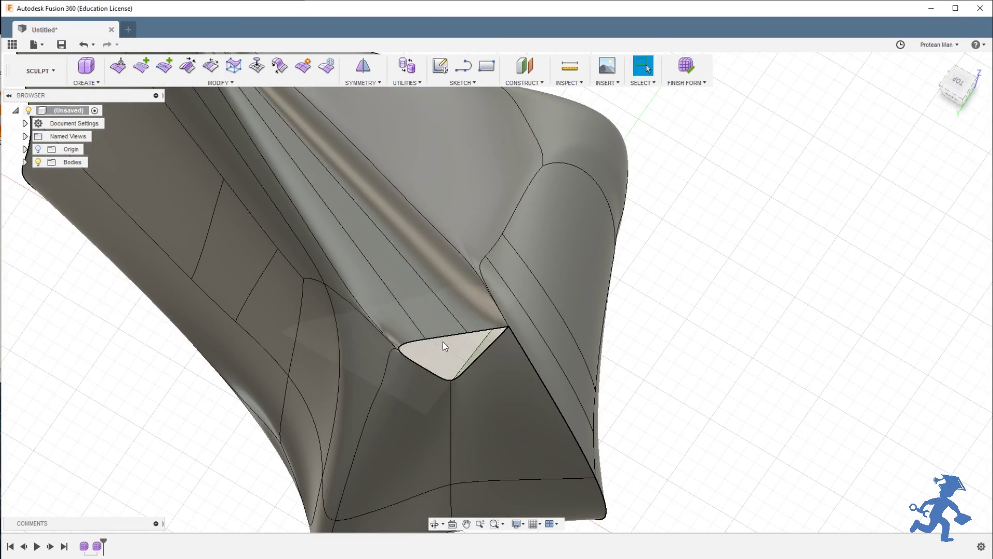
middle_click_drag(459, 317, 430, 287, "shift")
scroll(430, 287, "down", 3)
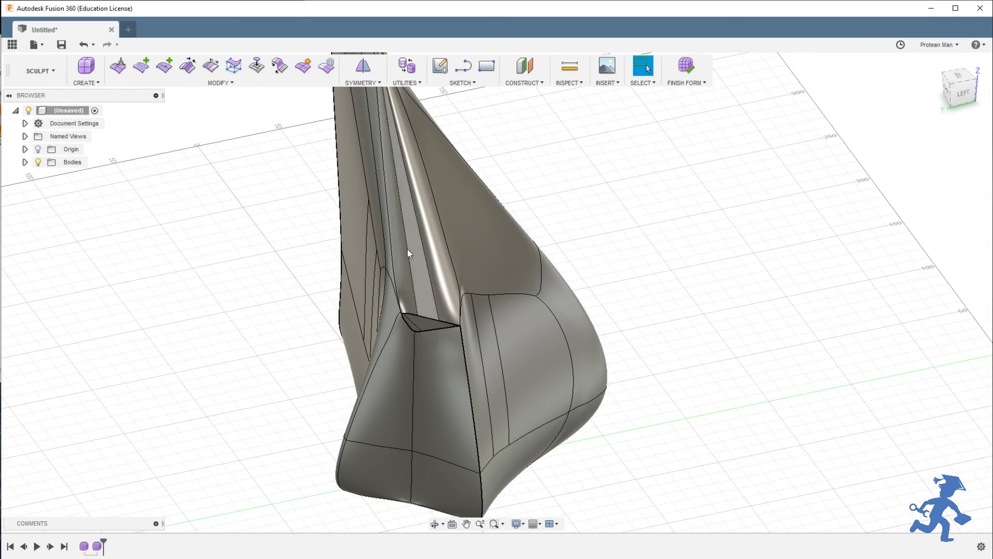
middle_click_drag(408, 249, 418, 315)
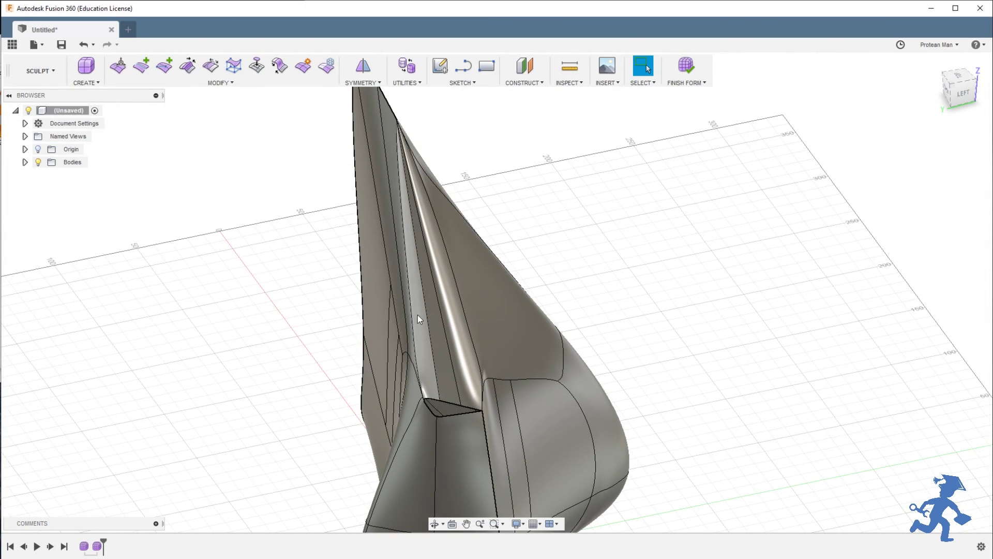
left_click(145, 71)
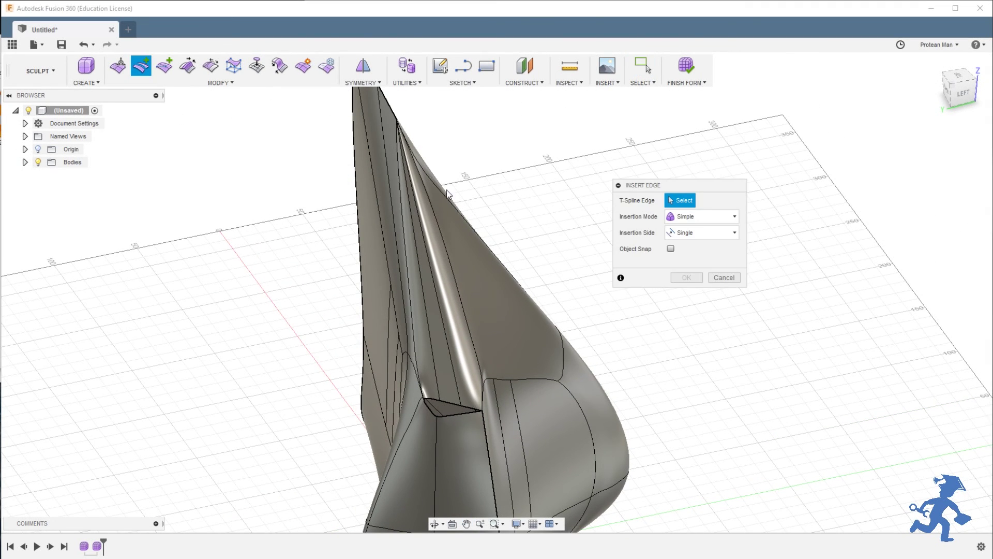
left_click(163, 71)
scroll(299, 222, "up", 3)
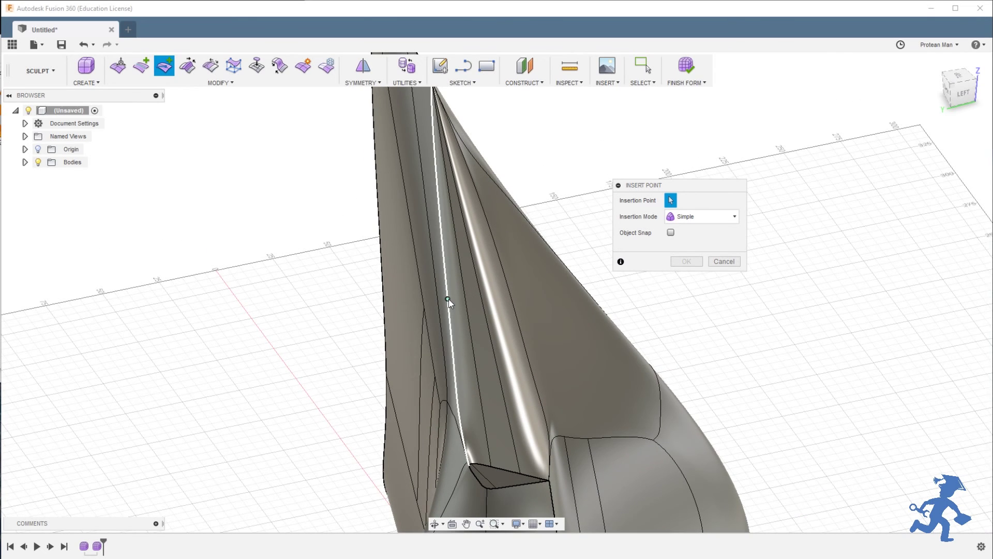
left_click(448, 298)
left_click(464, 292)
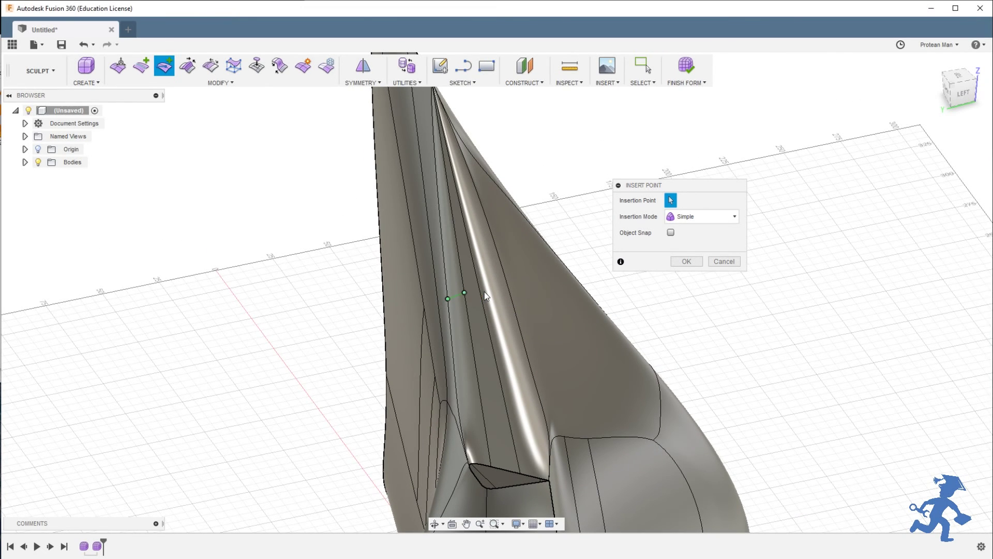
left_click(479, 288)
left_click(508, 288)
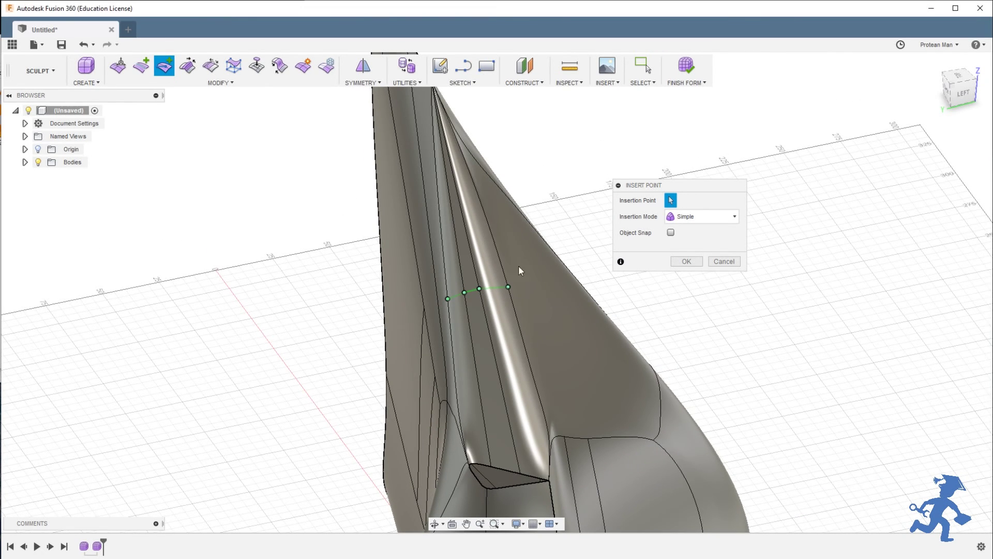
left_click(681, 261)
Delete the three upper bridge faces between the inserted row of points and the narrow tip of the opening.
left_click(510, 337)
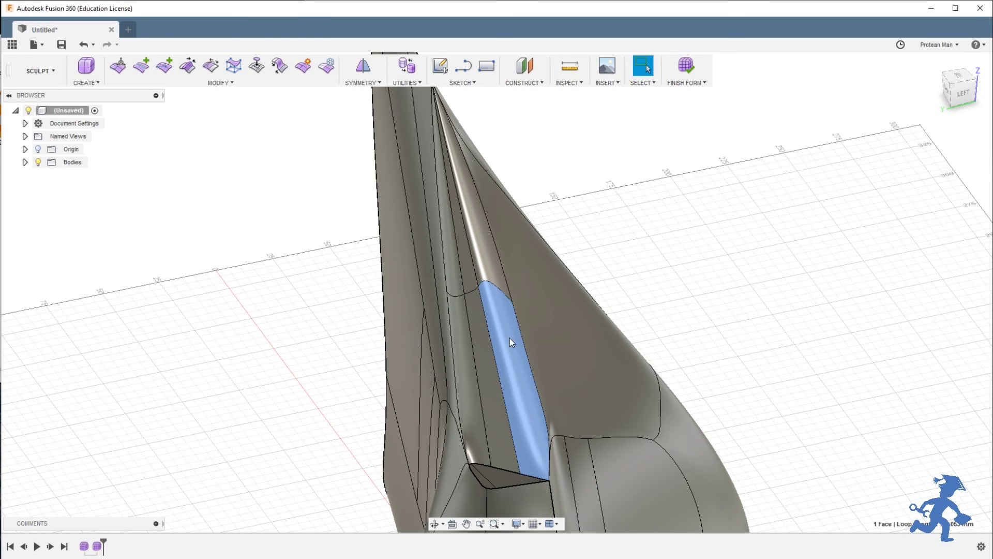
left_click(482, 347)
left_click(454, 347)
left_click(463, 343)
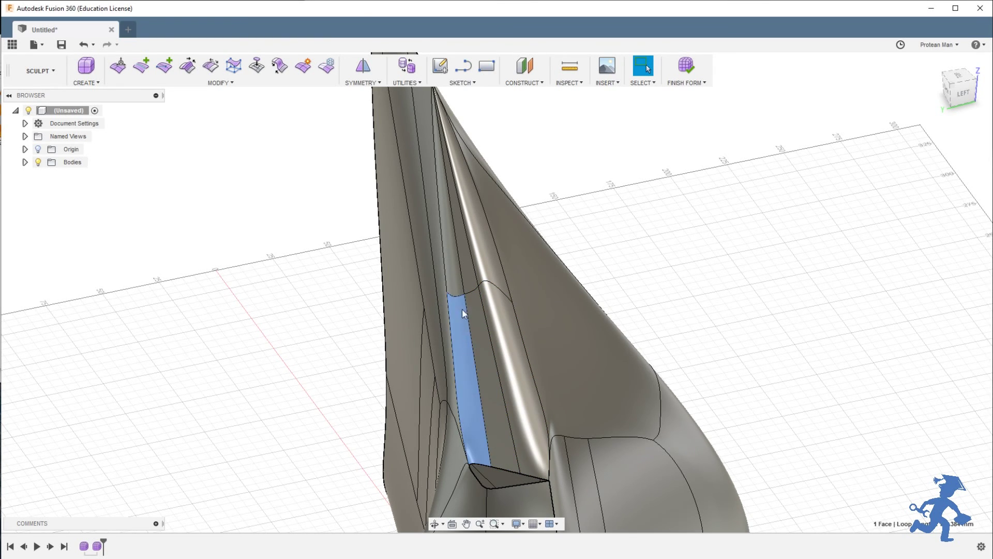
middle_click_drag(452, 263, 450, 314)
left_click(451, 306)
left_click(461, 302, "shift")
left_click(477, 295, "shift")
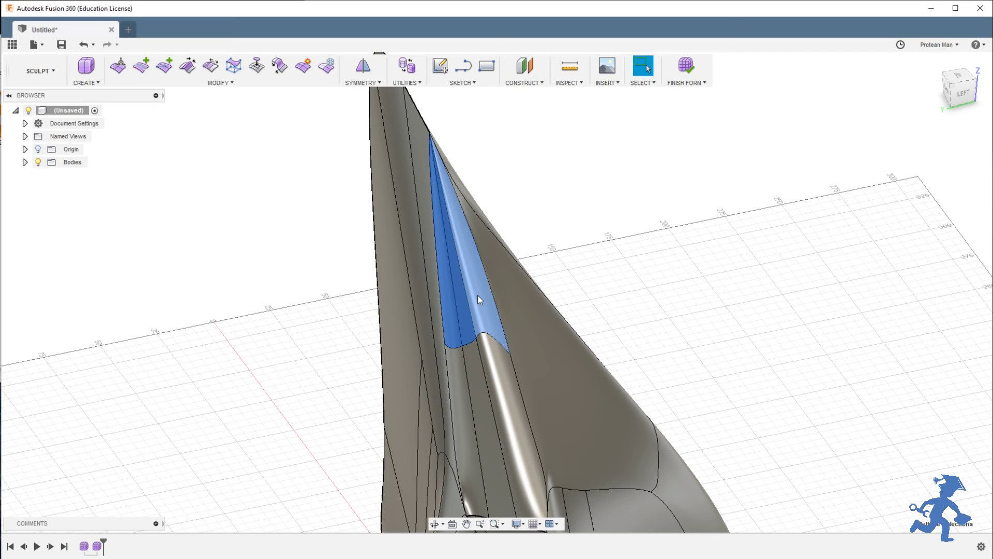
key("Delete")
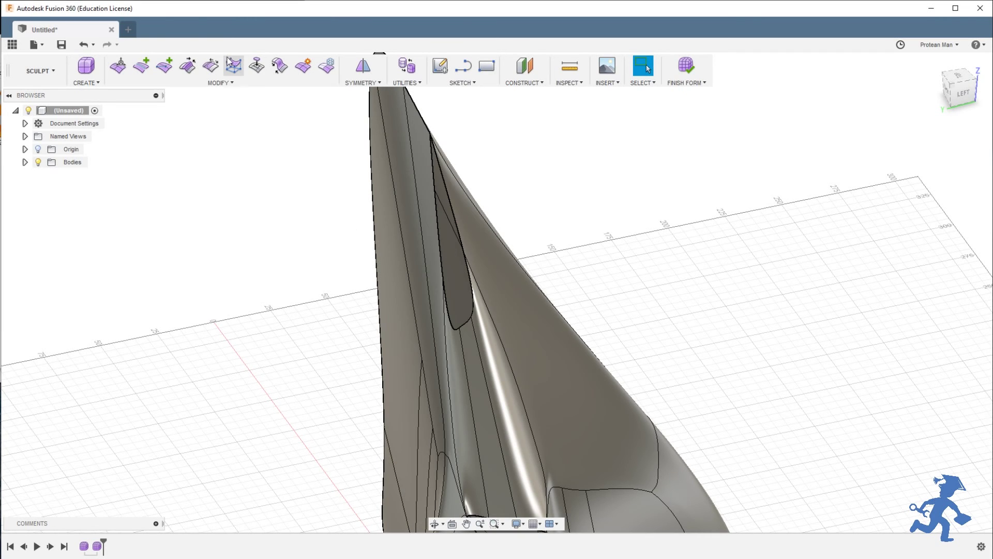
Fill the hole left at the upper end of the bridge using a reduced star fill without maintained crease edges.
left_click(256, 67)
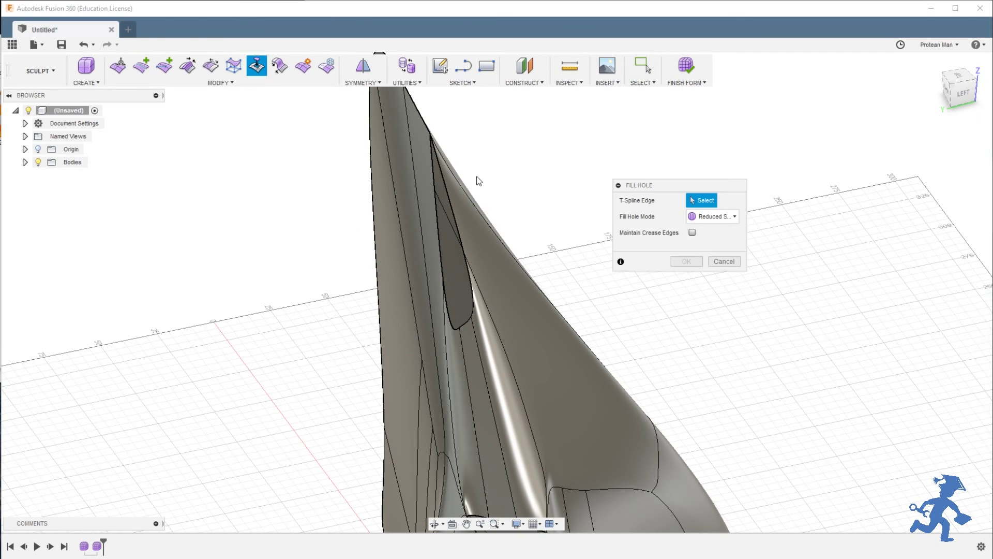
left_click(461, 234)
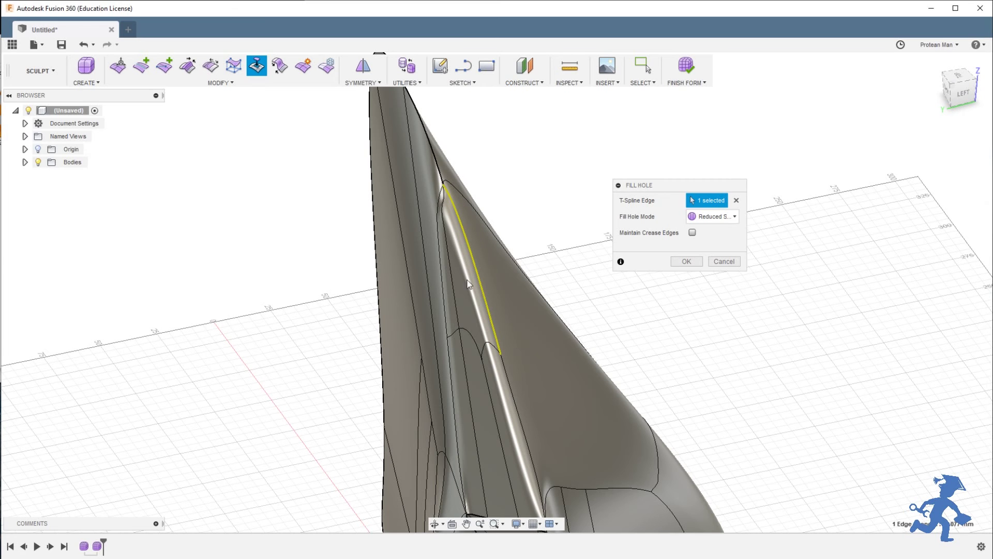
left_click(685, 262)
scroll(475, 270, "down", 2)
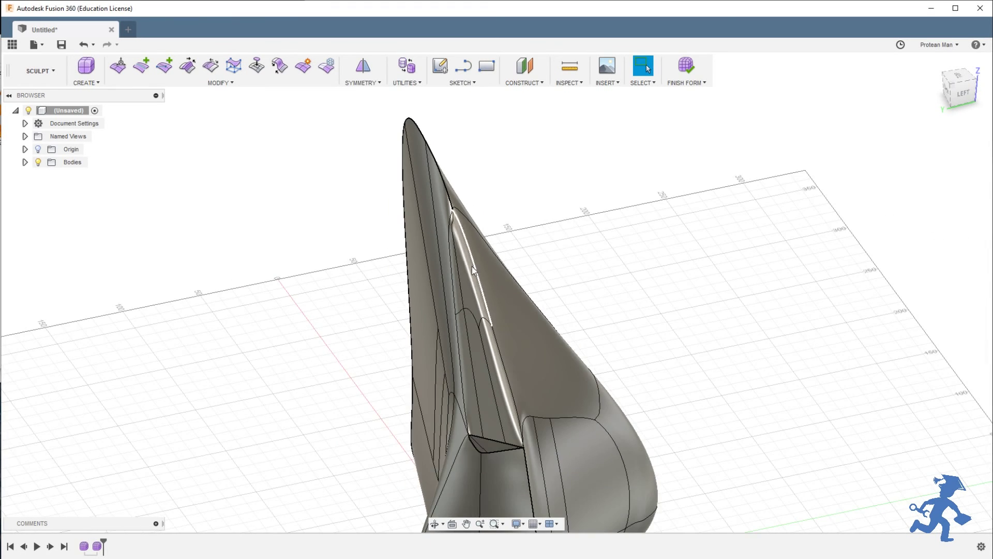
scroll(449, 231, "up", 3)
mouse_move(449, 231)
middle_mouse_down("shift")
mouse_move(530, 224)
mouse_move(519, 245)
mouse_move(452, 244)
middle_mouse_up("shift")
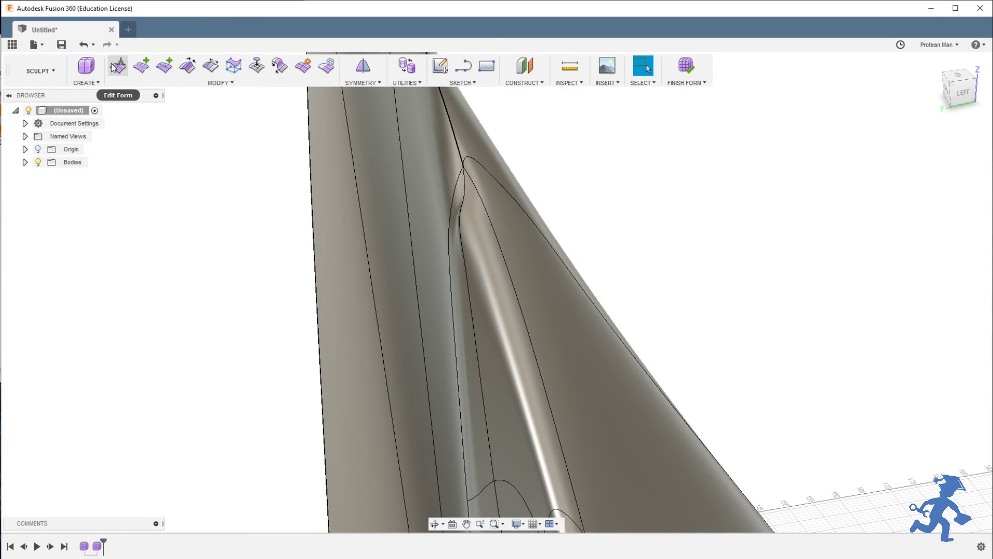
left_click(117, 66)
scroll(478, 279, "down", 5)
scroll(428, 247, "up", 4)
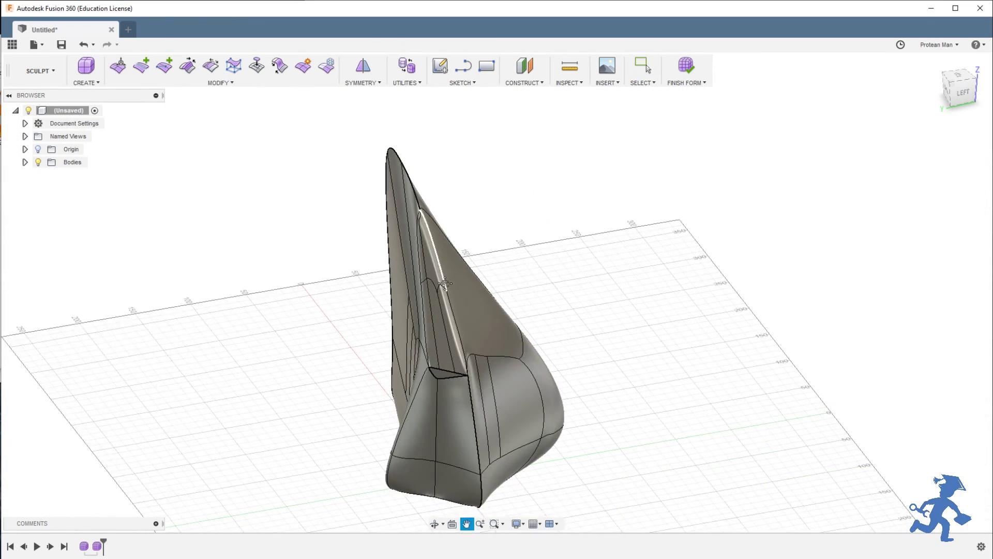
Flatten the vertices of the filled face and the bridge strips, plus the next vertex above the tip, using the Fit direction.
left_click(418, 257)
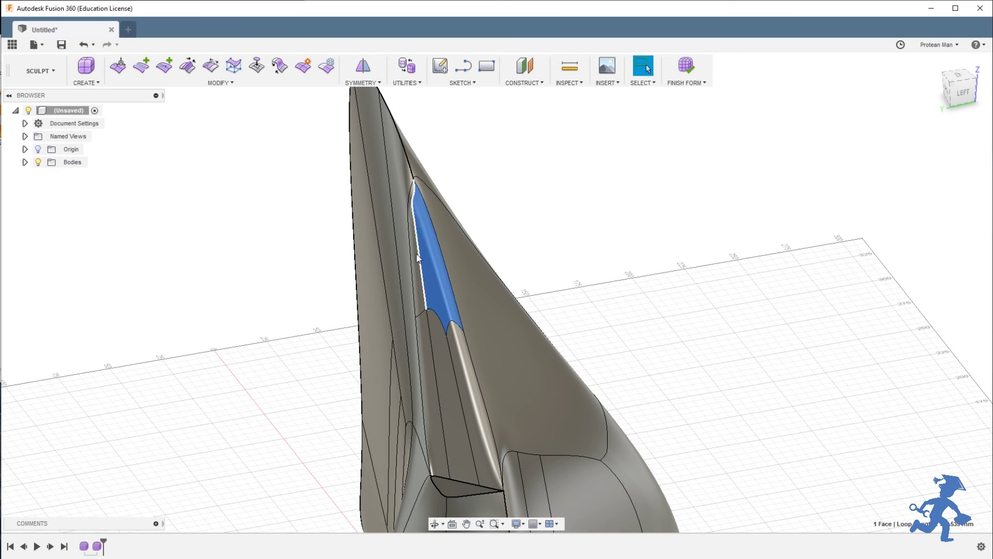
left_click(420, 268, "ctrl")
left_click(419, 276, "ctrl")
left_click(426, 327, "ctrl")
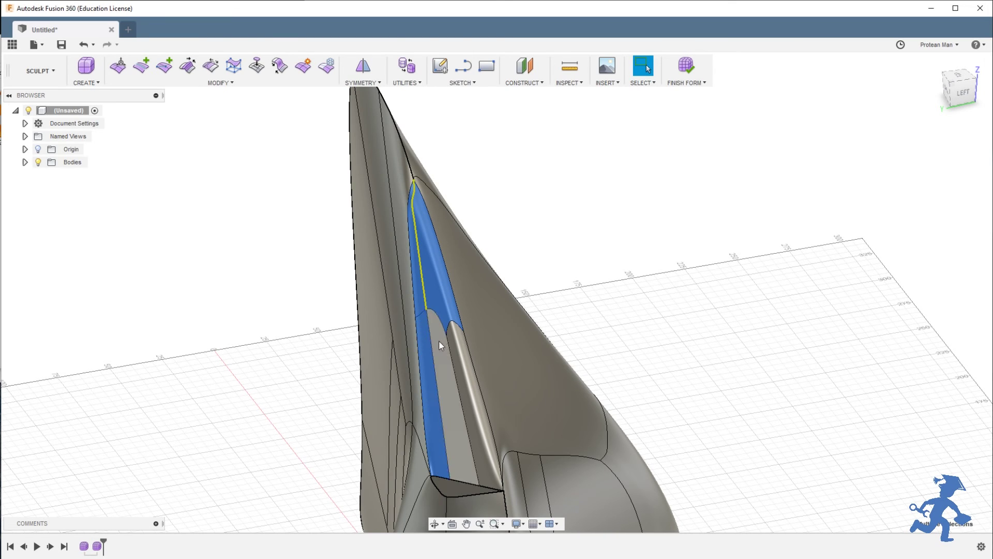
left_click(440, 341, "ctrl")
left_click(233, 66)
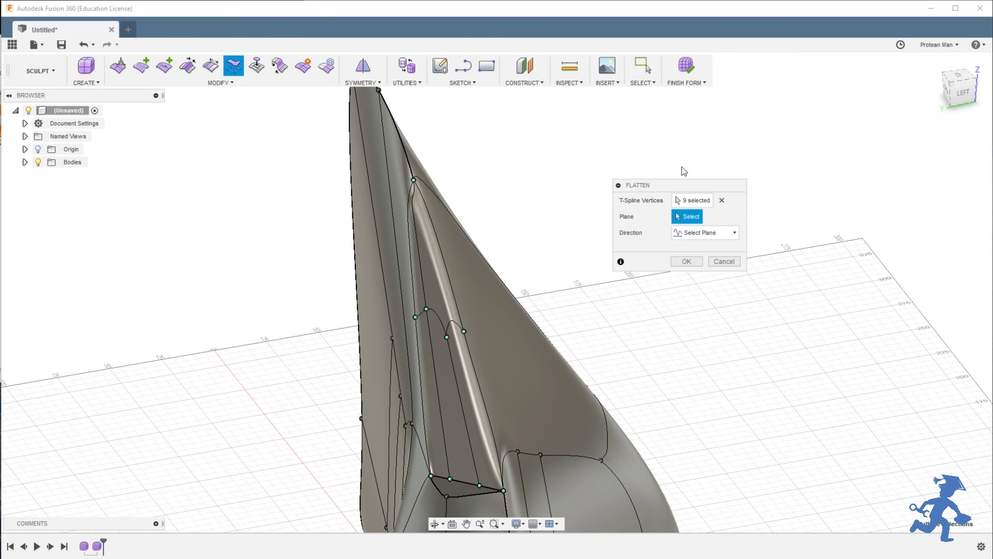
left_click(691, 202)
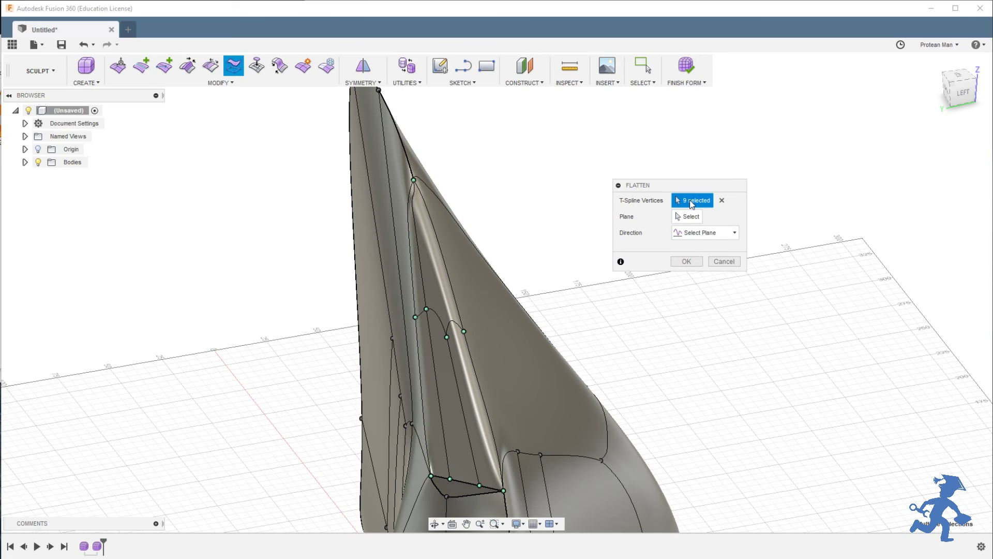
left_click(685, 232)
left_click(687, 250)
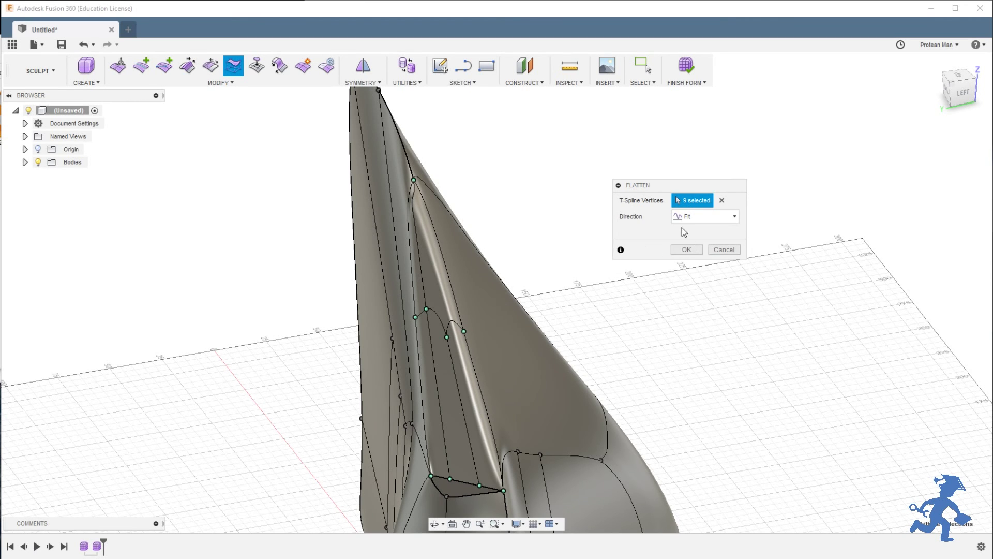
left_click(379, 89)
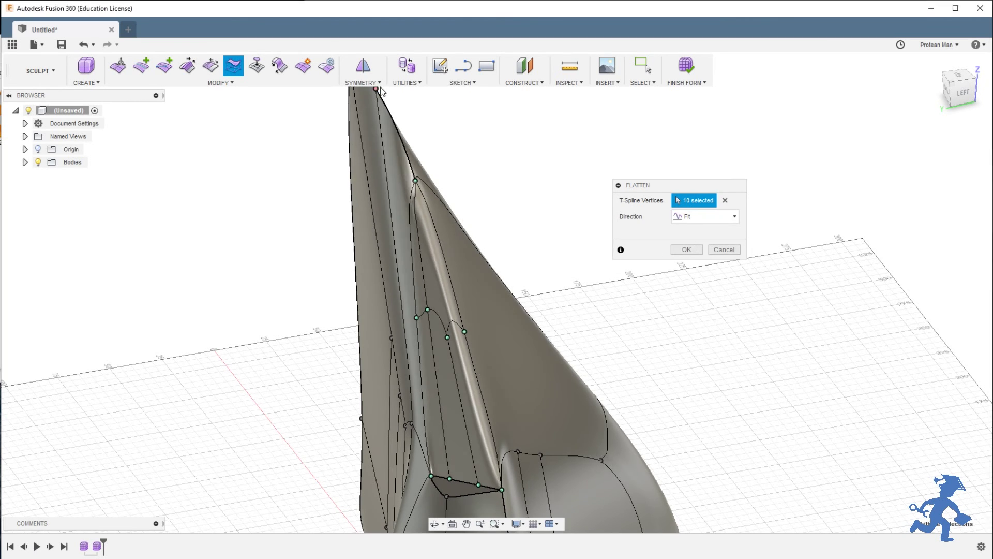
left_click(676, 251)
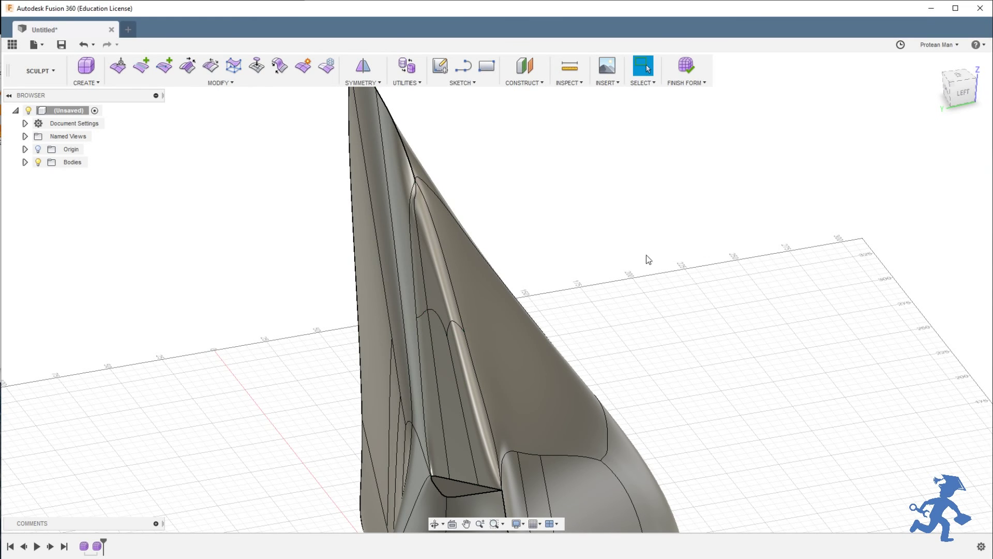
Examine the flattened strips, the small triangular opening at their lower end and the overall shape of the body from several sides.
middle_click_drag(388, 285, 421, 281, "shift")
scroll(335, 167, "up", 2)
scroll(396, 240, "down", 8)
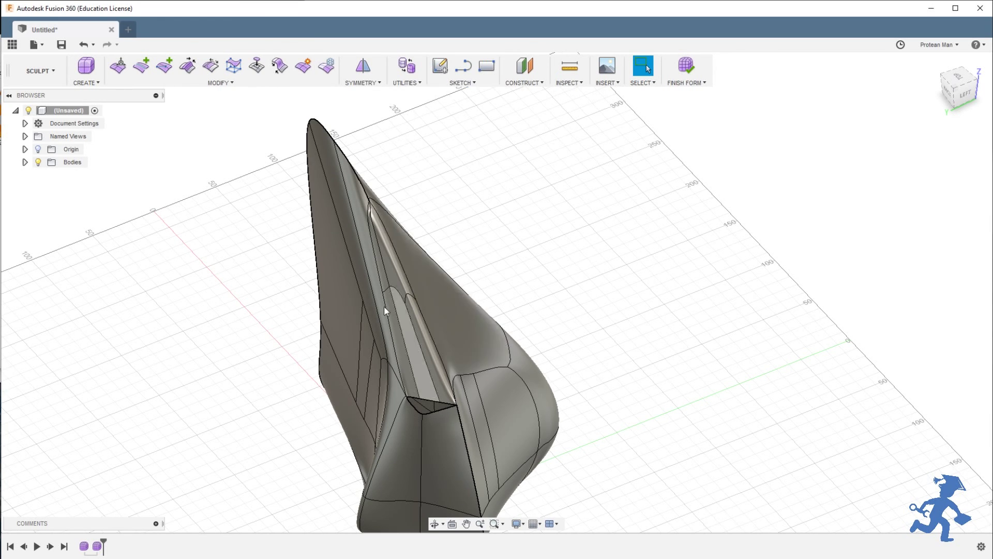
scroll(377, 305, "up", 2)
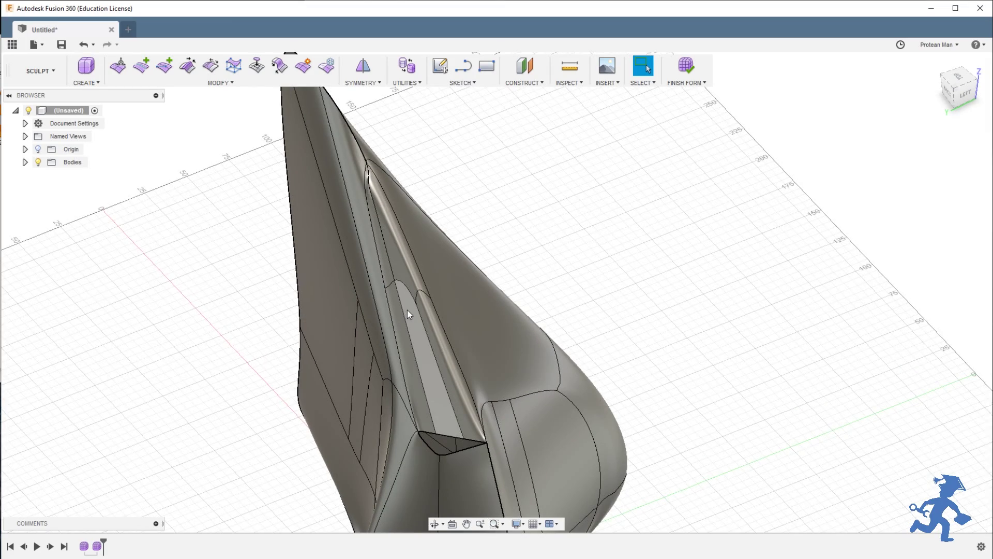
middle_click_drag(407, 308, 473, 349, "shift")
scroll(518, 382, "up", 3)
scroll(398, 288, "down", 2)
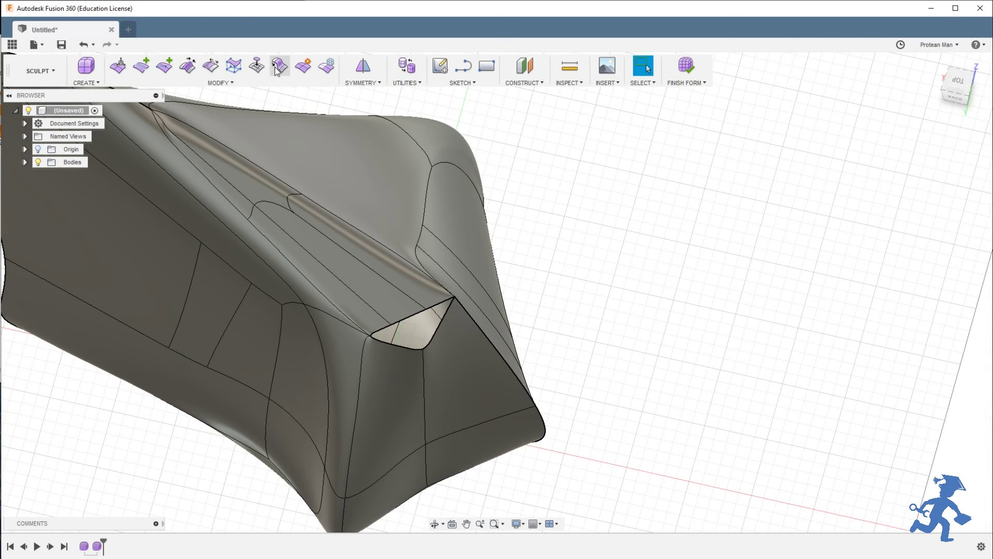
left_click(279, 72)
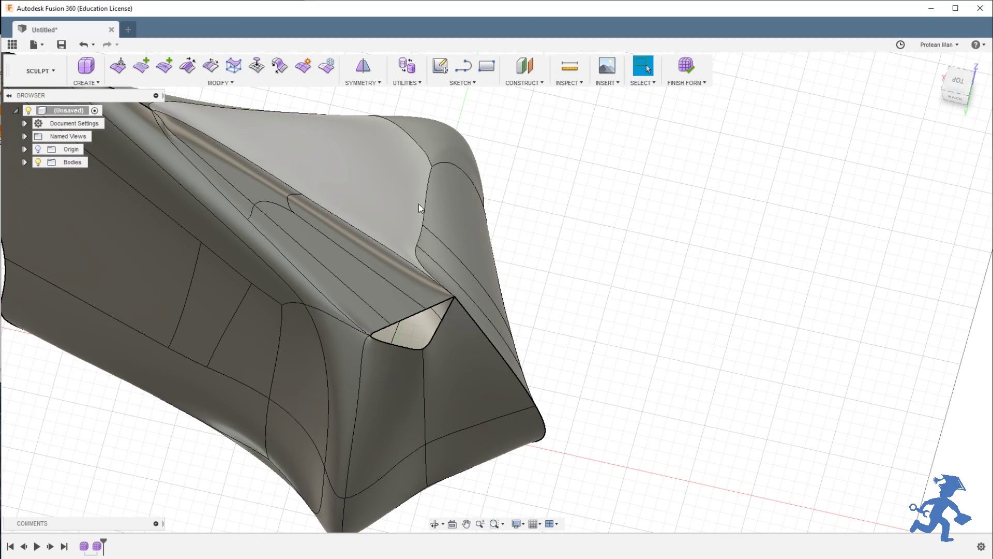
scroll(417, 204, "down", 6)
middle_click_drag(315, 254, 364, 235, "shift")
scroll(355, 279, "up", 3)
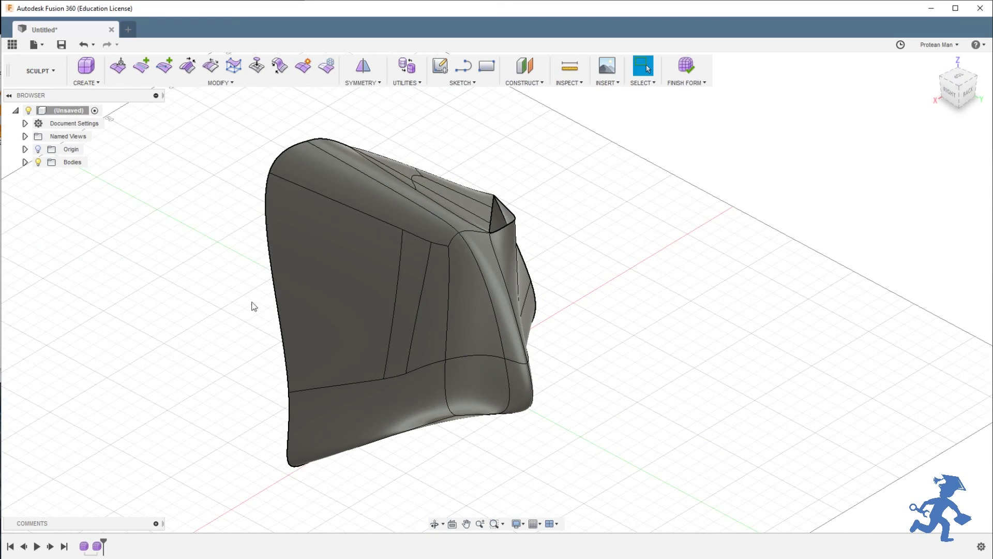
middle_click_drag(288, 275, 331, 289, "shift")
key("Escape")
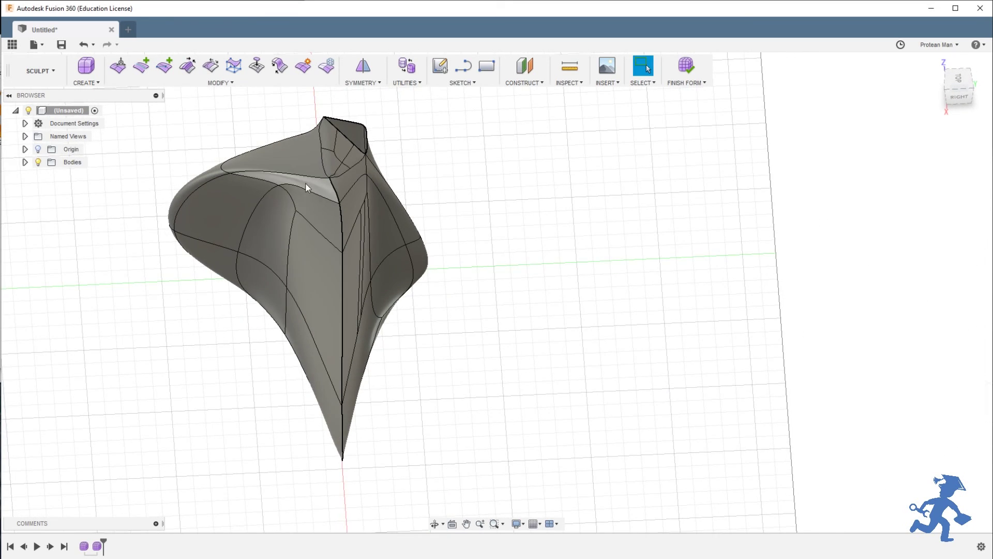
Move the whole sculpted body aside along the green Y axis.
middle_click_drag(286, 227, 357, 219)
left_click(356, 218)
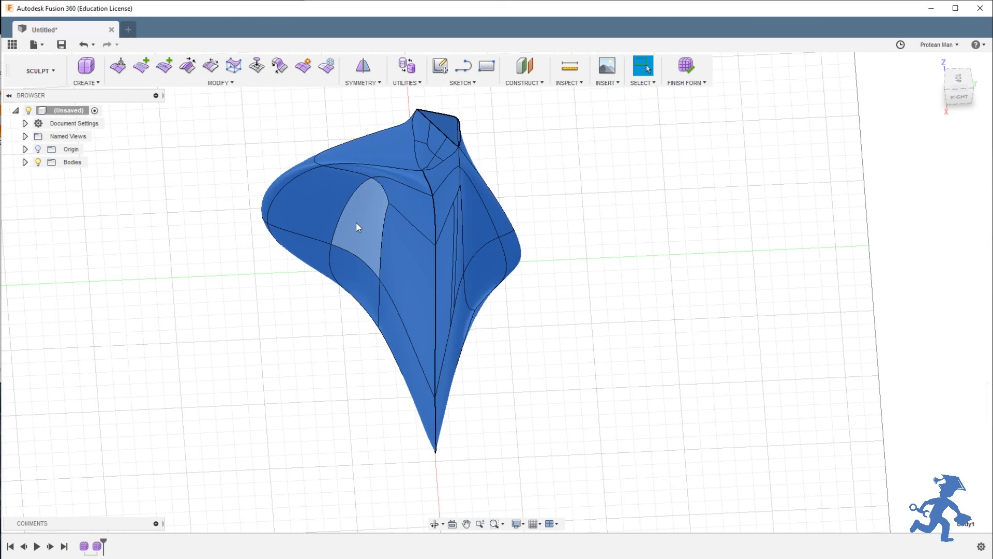
key("m")
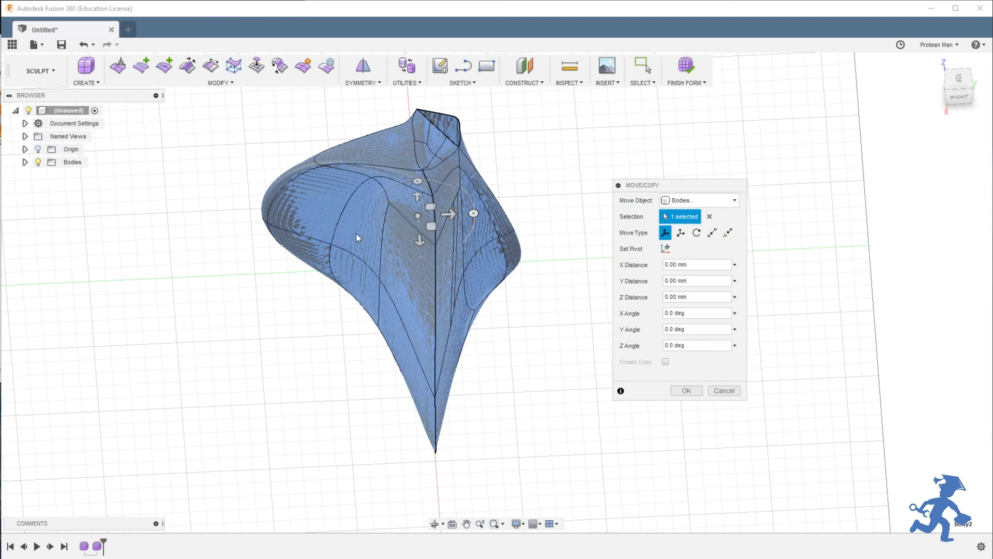
left_click(455, 212)
left_click_drag(455, 212, 256, 221)
left_click(686, 390)
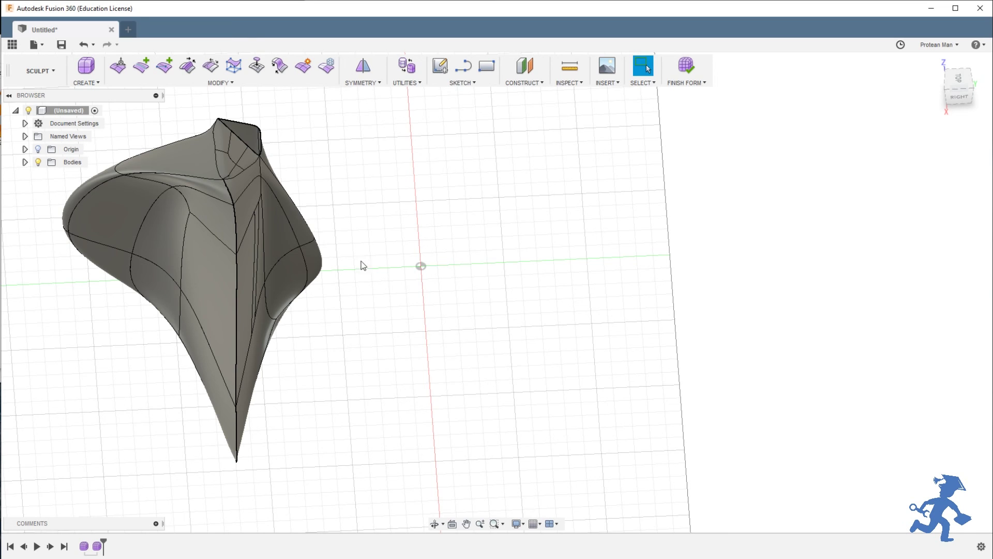
Place a copy of the body next to the moved one along the green Y axis.
left_click(281, 247)
key("m")
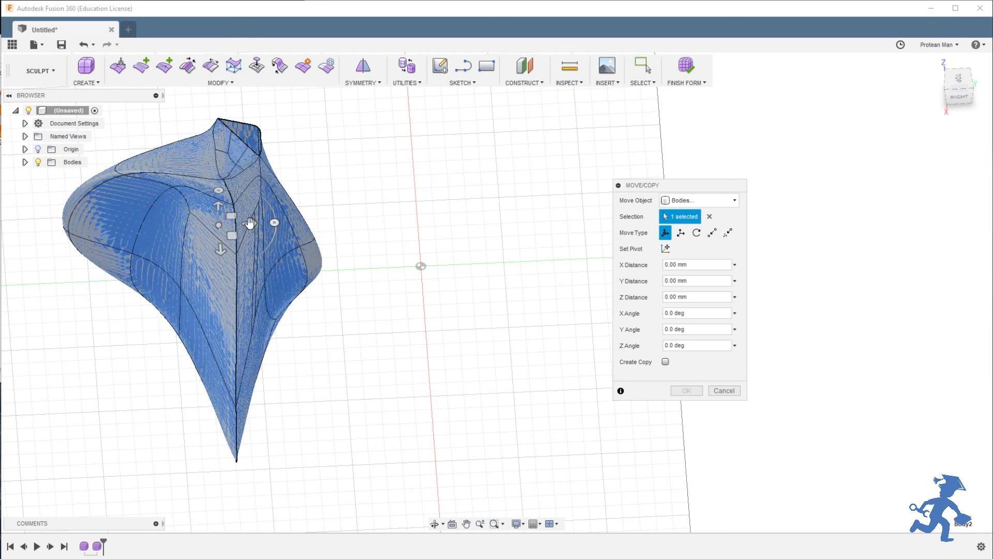
left_click_drag(249, 223, 472, 212)
left_click(686, 391)
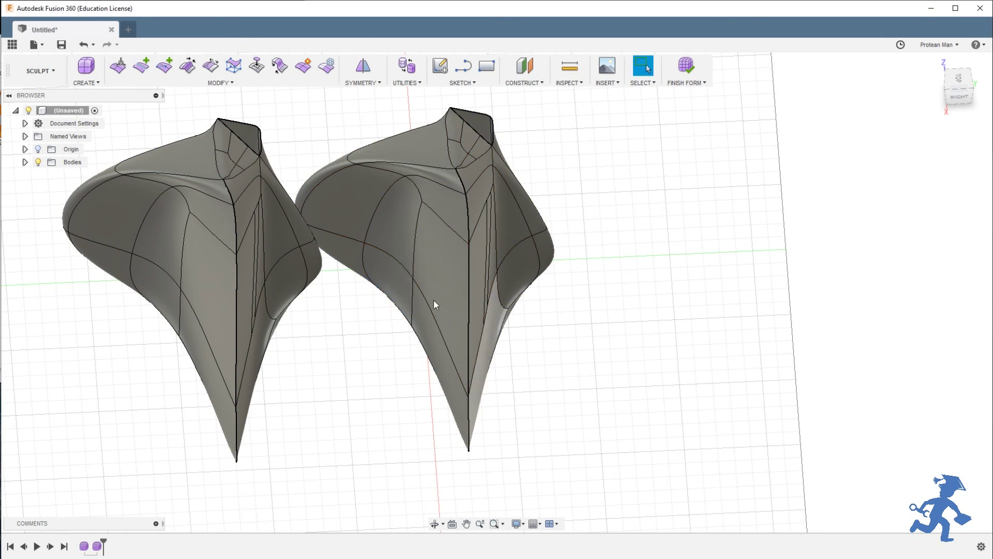
Delete the group of upper faces on the strip-patterned side of the moved body to open up that side.
middle_click_drag(434, 304, 340, 205, "shift")
left_click(340, 205)
left_click(340, 198)
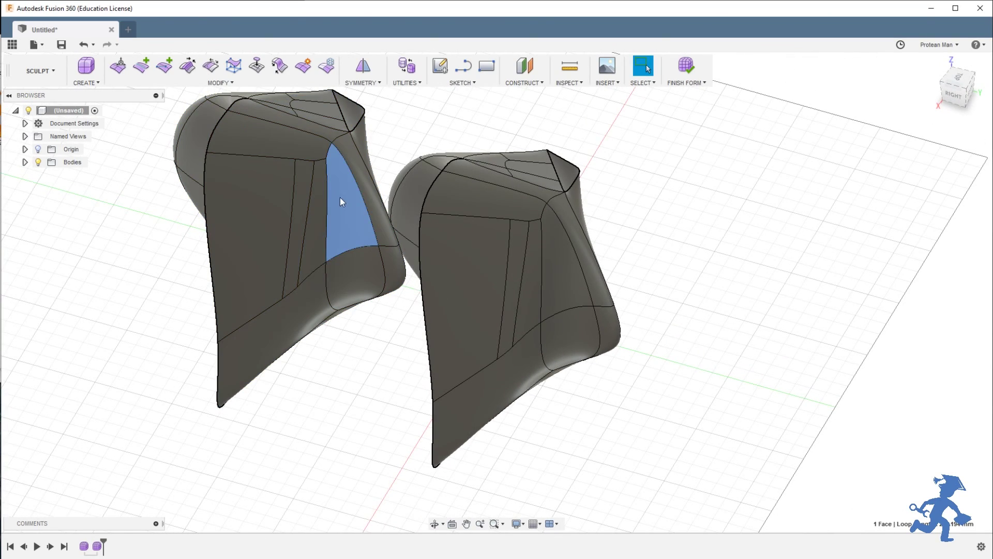
left_click(313, 192, "ctrl")
left_click(301, 189, "ctrl")
left_click(296, 145, "ctrl")
left_click(279, 192, "ctrl")
left_click(279, 196, "shift")
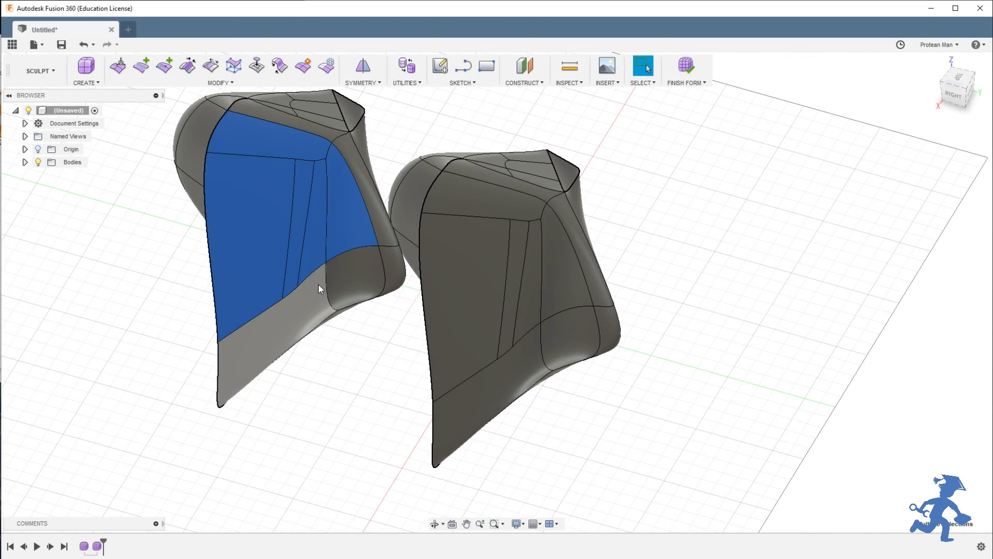
key("Delete")
Delete the central large faces on the opposite side of the other body to open up that side.
middle_click_drag(309, 237, 374, 237, "shift")
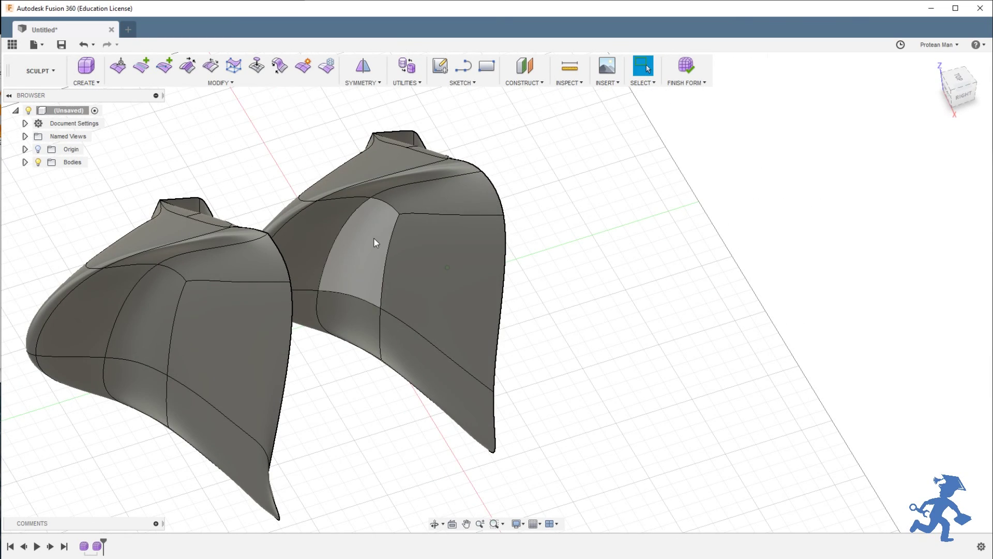
left_click(373, 237)
left_click(417, 209, "shift")
left_click(420, 262, "shift")
key("Delete")
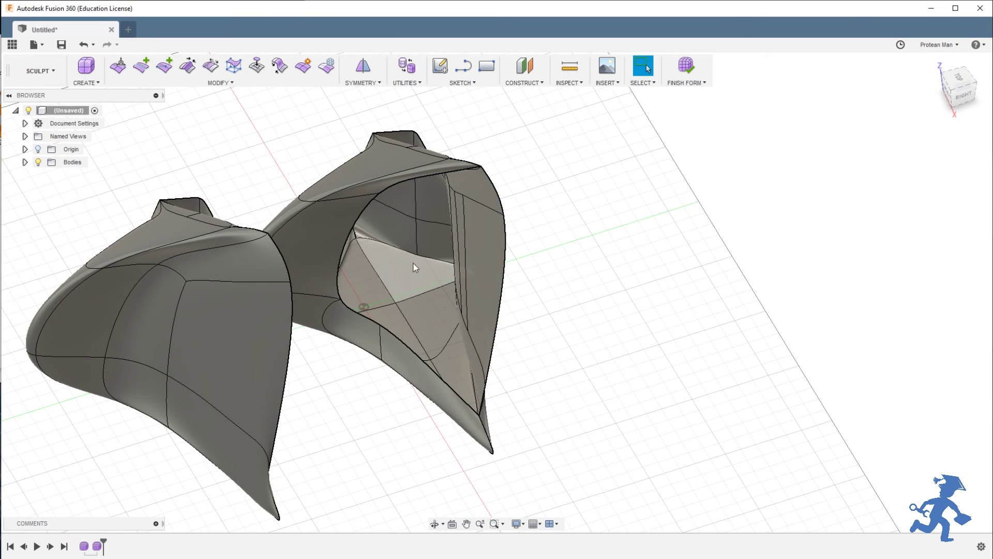
middle_click_drag(414, 262, 286, 81, "shift")
left_click(280, 66)
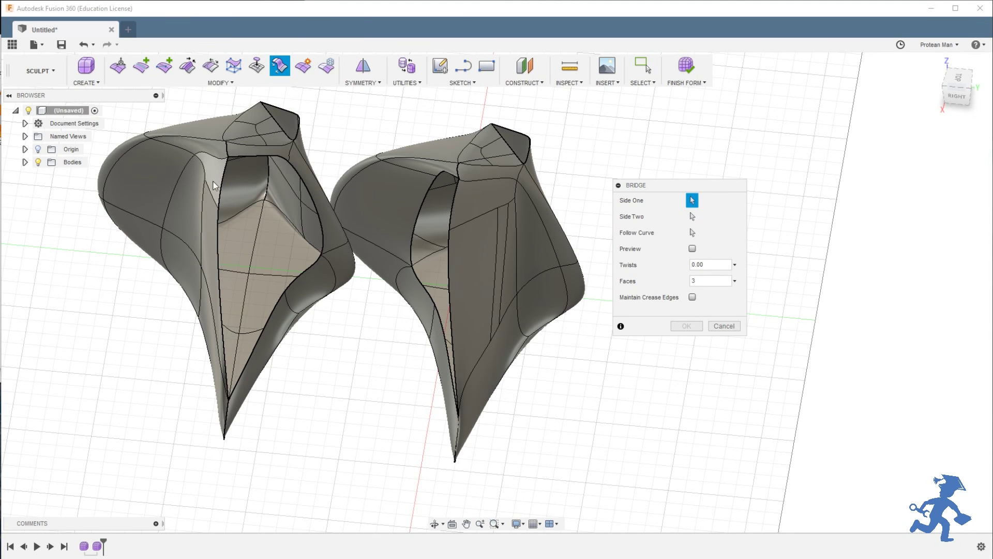
middle_click_drag(293, 296, 437, 175, "shift")
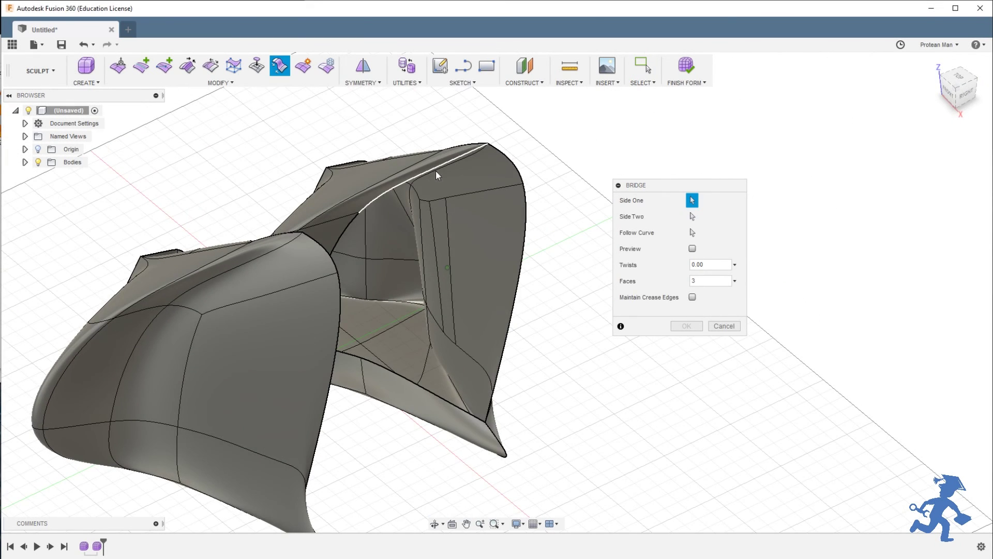
middle_click_drag(335, 277, 398, 204, "shift")
middle_click_drag(351, 227, 306, 217, "shift")
scroll(348, 200, "down", 3)
scroll(347, 202, "up", 4)
middle_click_drag(347, 164, 359, 234)
left_click(351, 191)
middle_click_drag(352, 191, 420, 248, "shift")
left_click(723, 326)
Examine the boundary edges around the opening on the strip-patterned side of the moved body, one edge at a time.
left_click(389, 259)
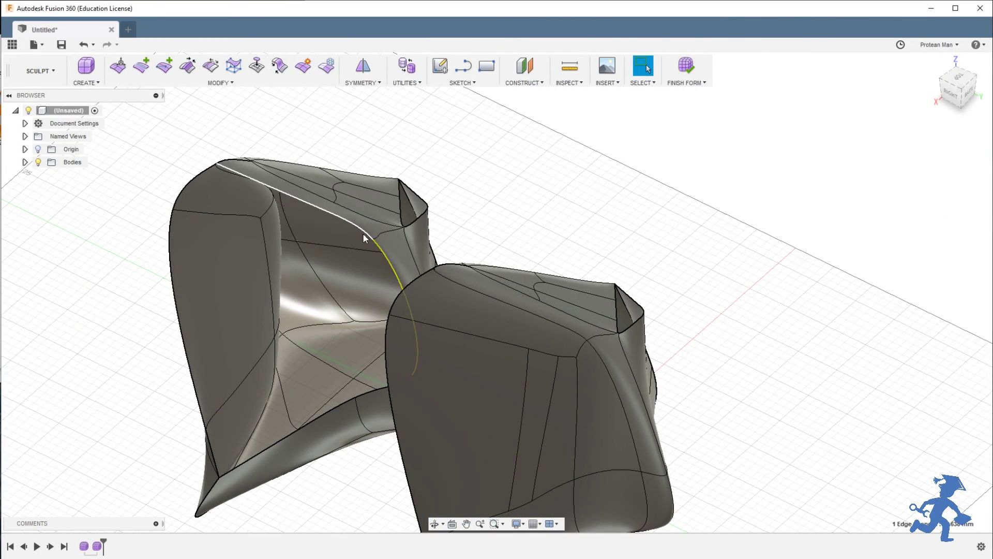
left_click(362, 231)
left_click(206, 171)
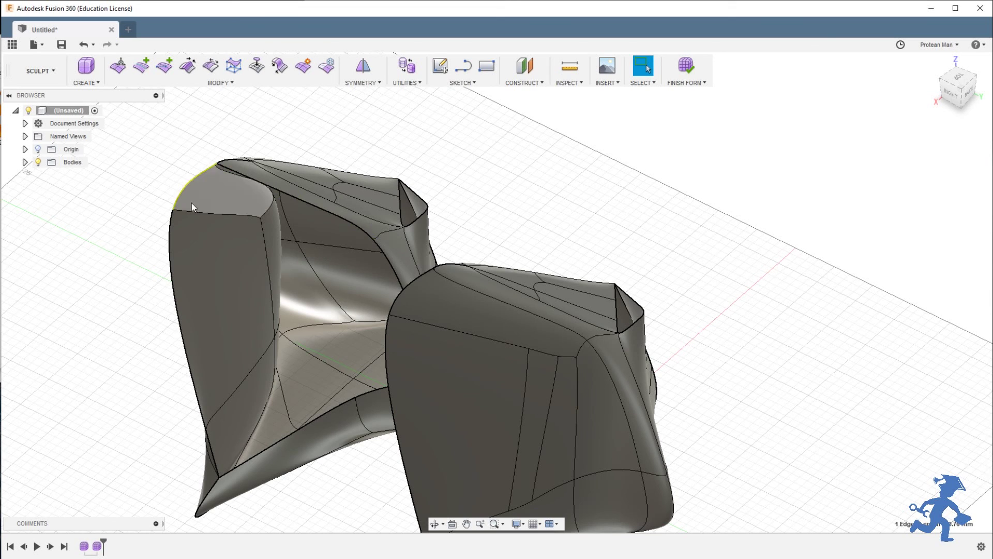
left_click(214, 452)
left_click(290, 433)
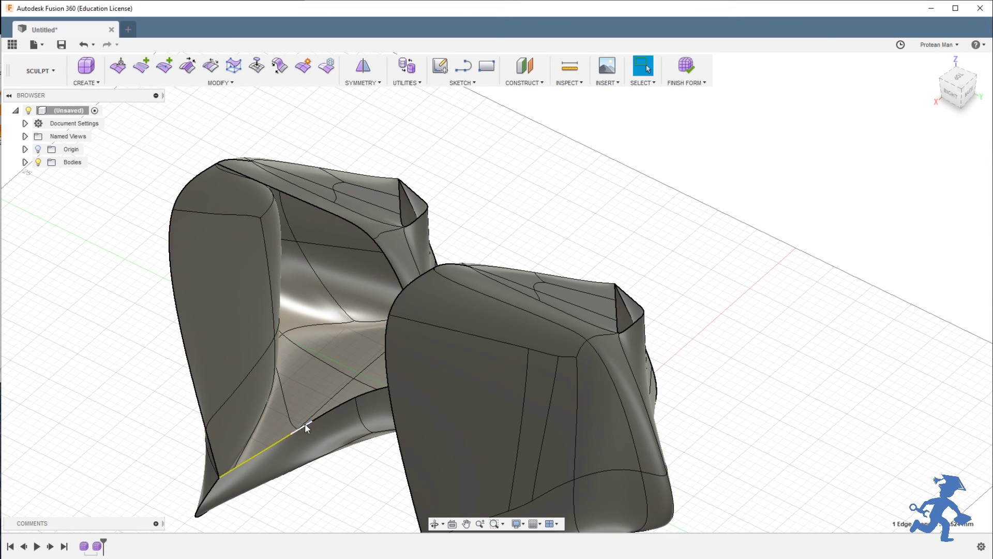
left_click(305, 423)
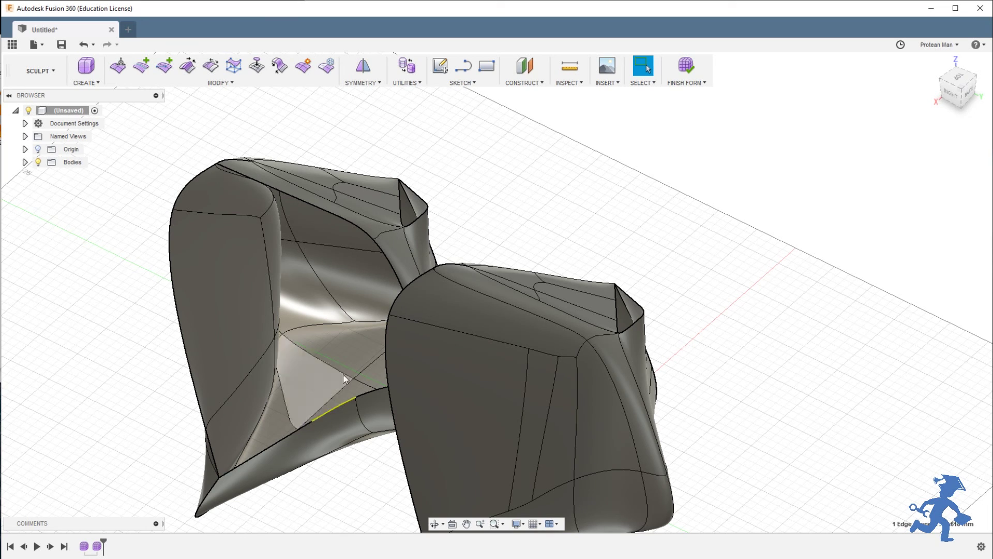
middle_click_drag(343, 374, 380, 368, "shift")
left_click(380, 367)
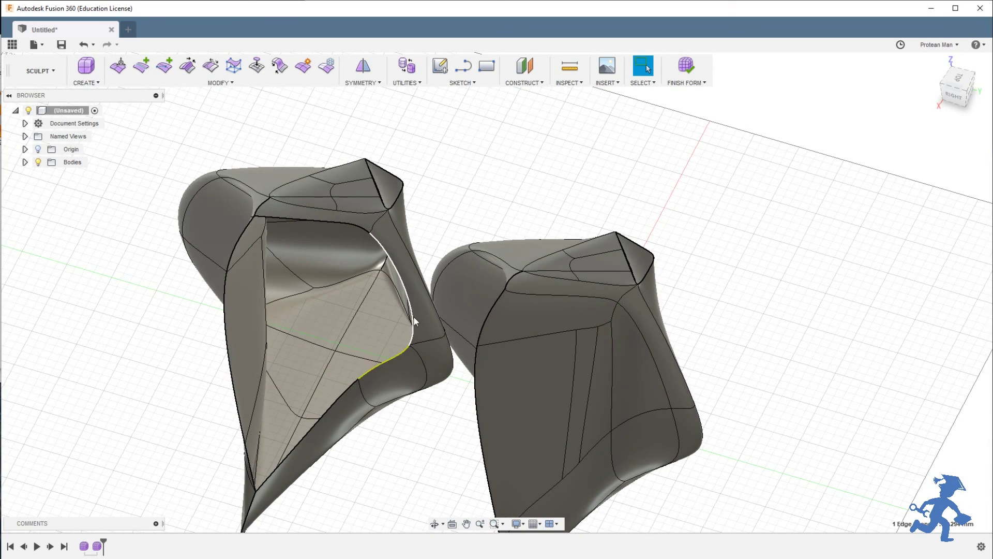
left_click(356, 226)
left_click(245, 243)
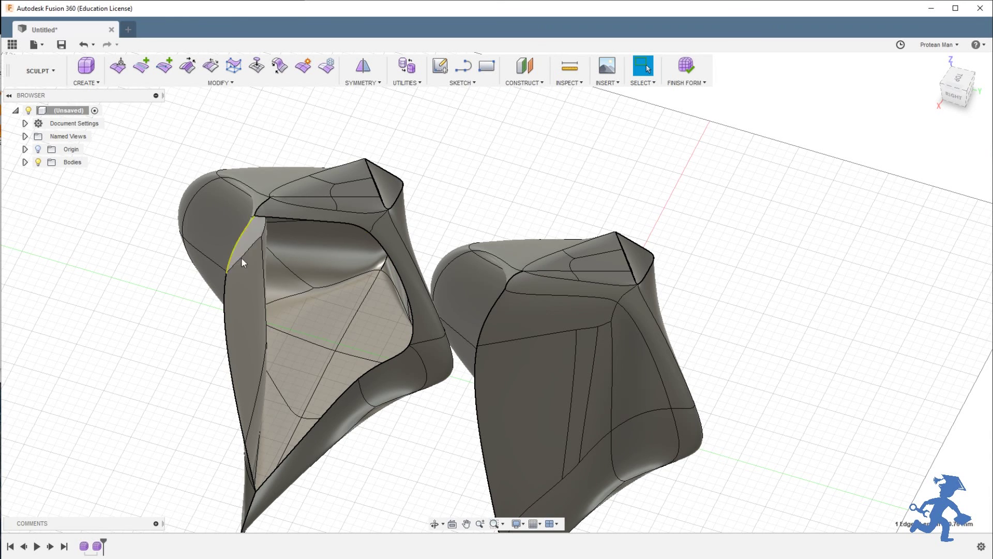
left_click(224, 309)
left_click(293, 451)
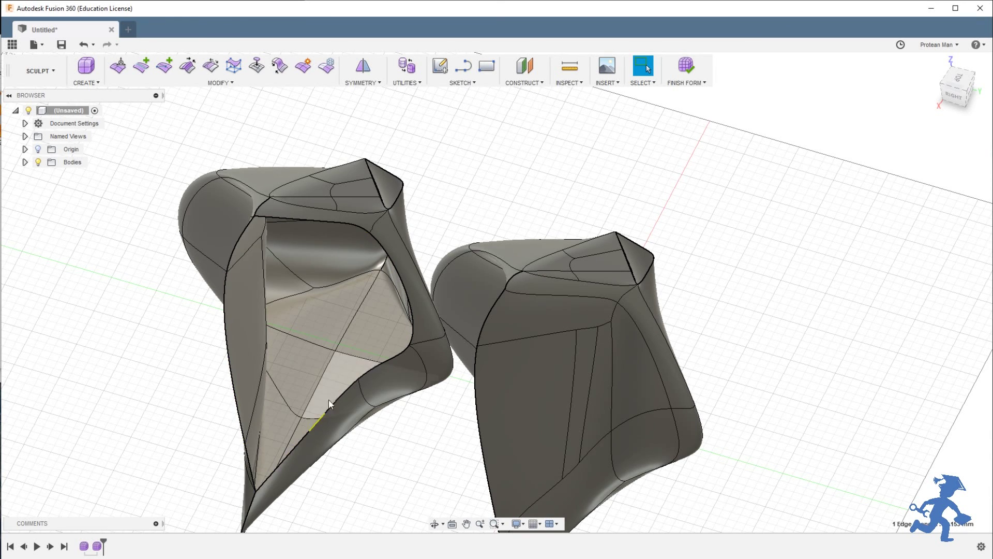
left_click(381, 367)
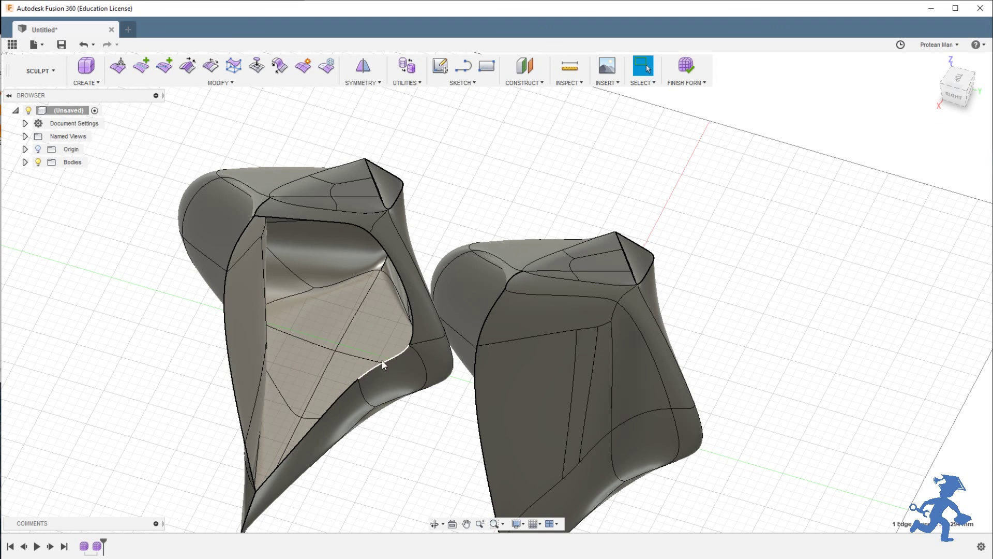
left_click(412, 331)
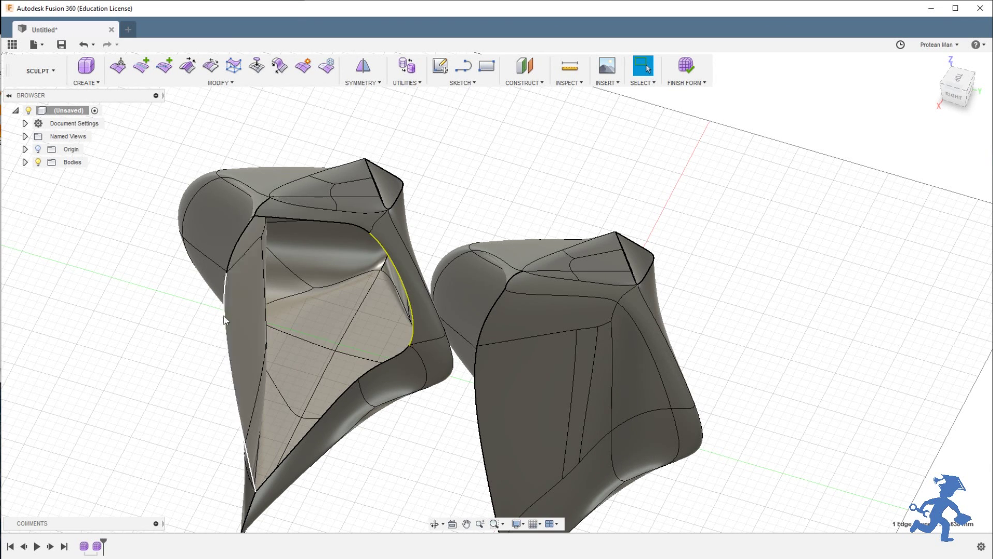
Examine each boundary edge around the opening on the opposite side of the other body.
mouse_move(403, 356)
middle_mouse_down("shift")
mouse_move(473, 288)
mouse_move(417, 313)
middle_mouse_up("shift")
left_click(489, 170)
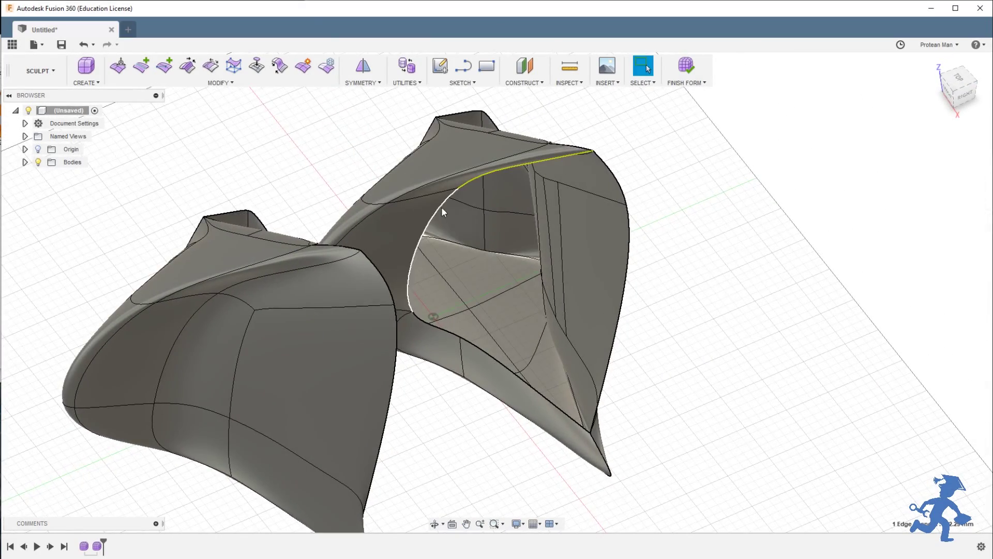
left_click(442, 212)
left_click(483, 348)
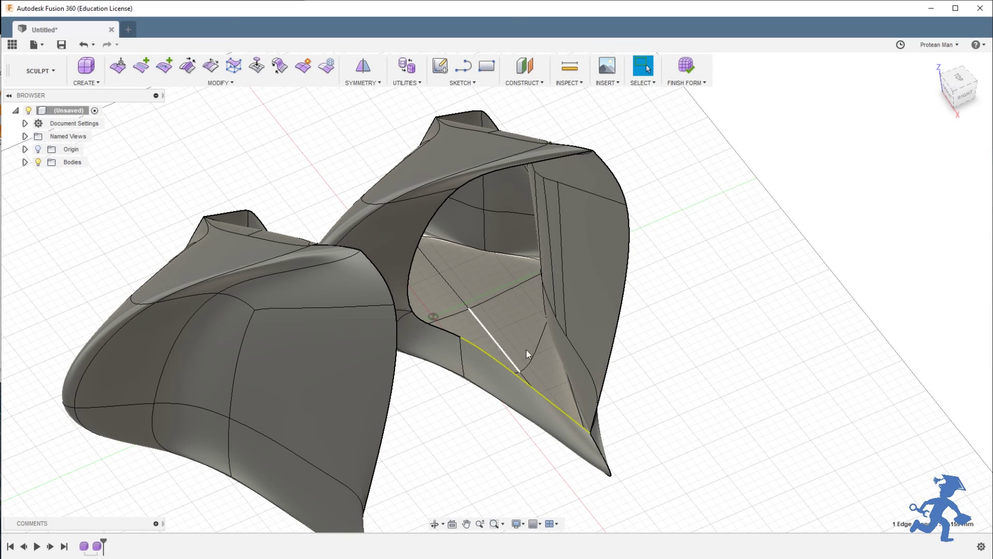
left_click(622, 279)
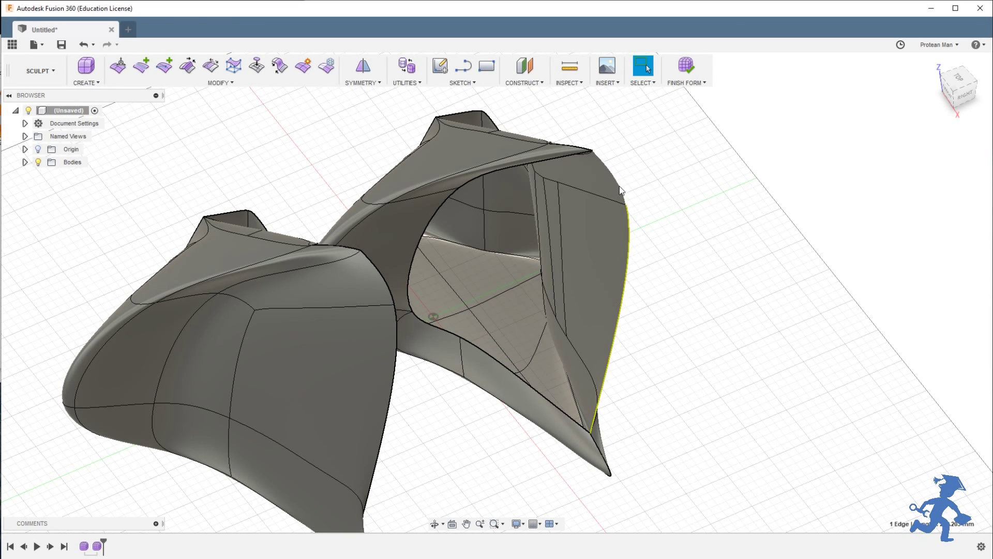
middle_click_drag(581, 280, 568, 229, "shift")
Compare the edge layout of the two facing openings, especially along their lower boundaries near the pointed tip.
middle_click_drag(461, 264, 359, 253, "shift")
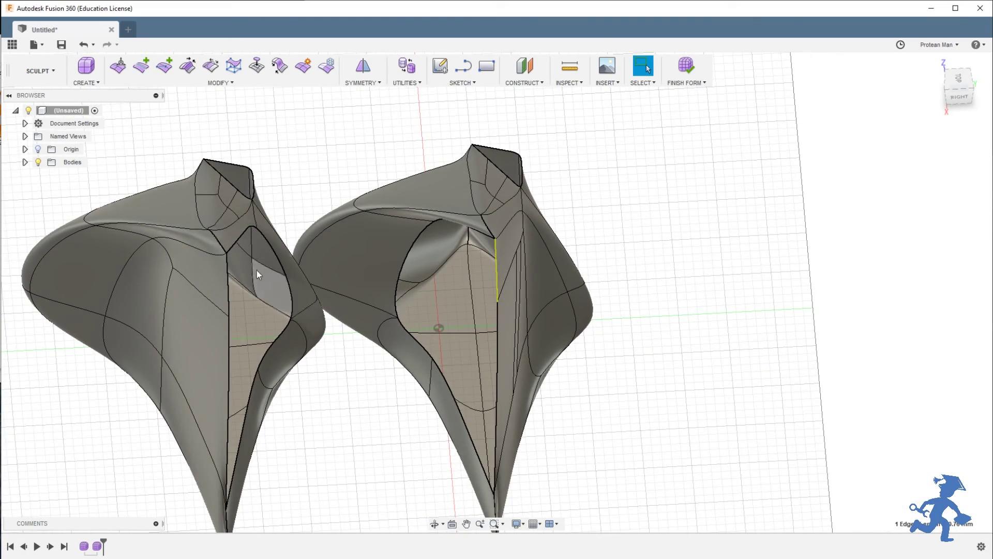
middle_click_drag(295, 369, 278, 356, "shift")
middle_click_drag(275, 292, 286, 328)
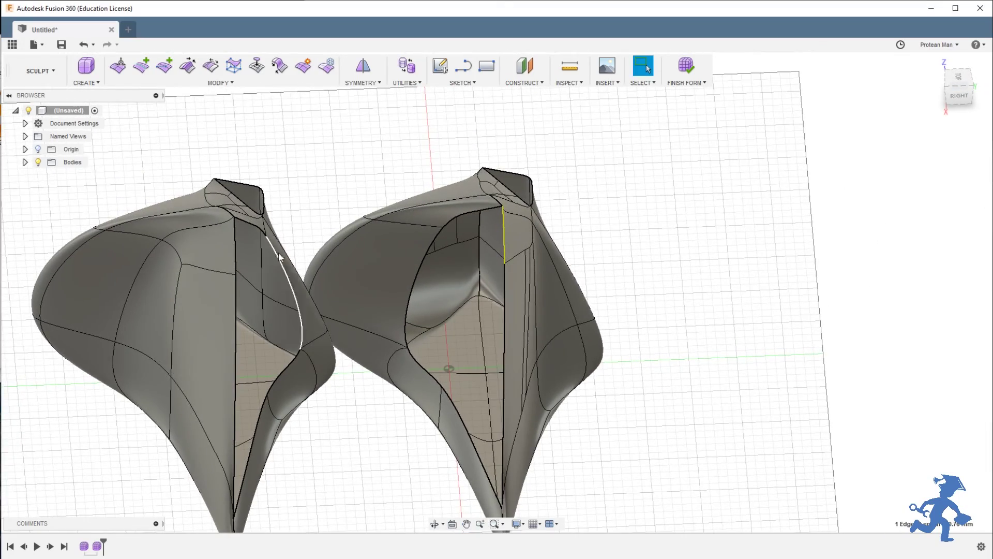
middle_click_drag(293, 262, 321, 232, "shift")
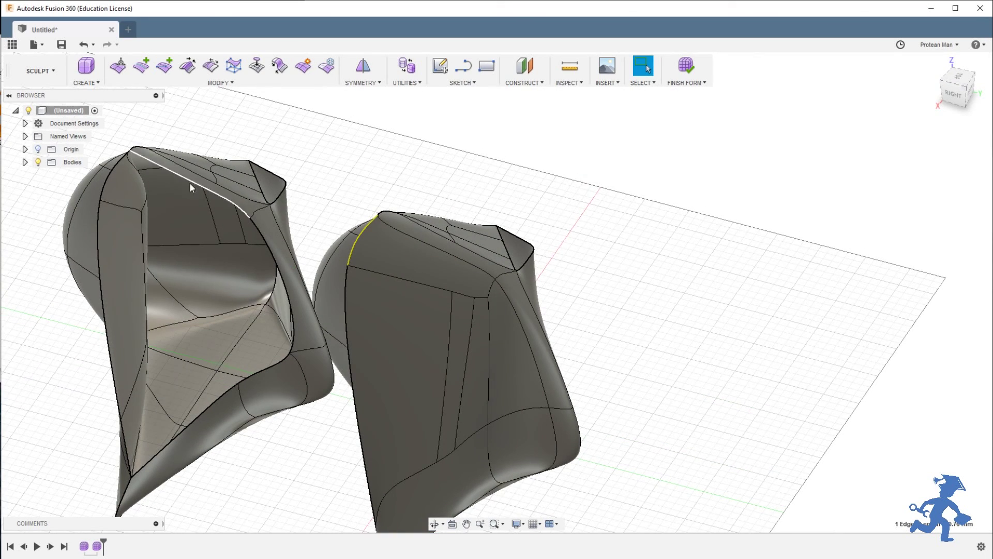
middle_click_drag(224, 198, 473, 213, "shift")
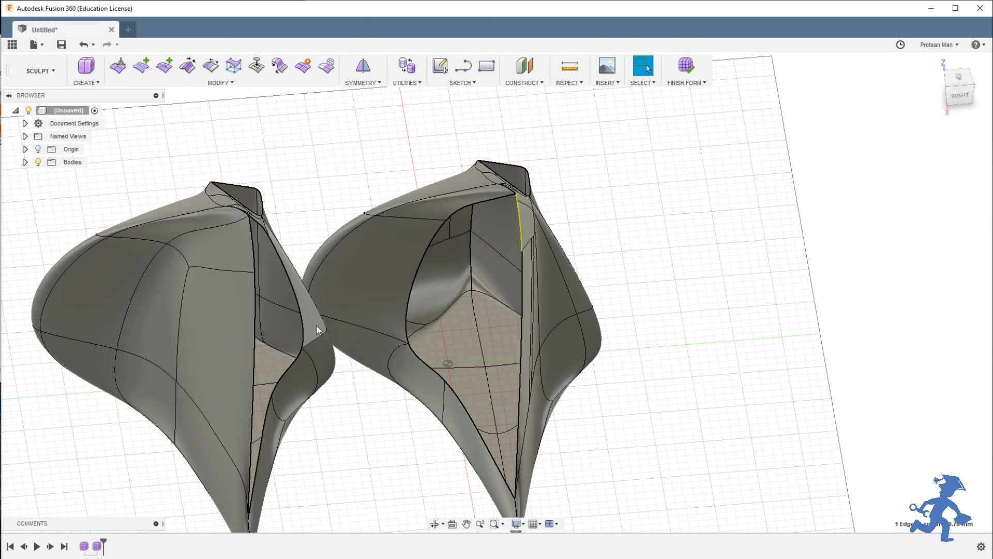
middle_click_drag(348, 286, 352, 334, "shift")
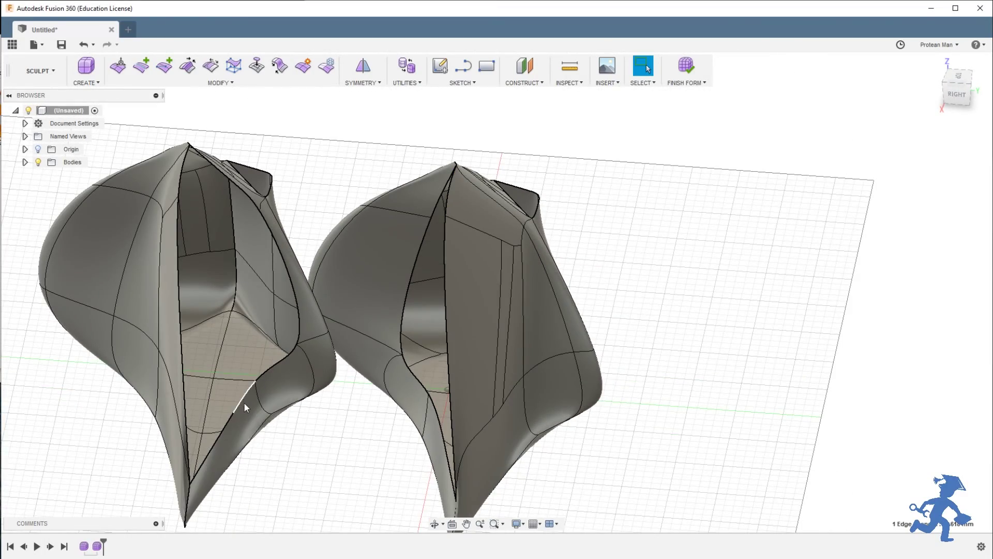
left_click(212, 439)
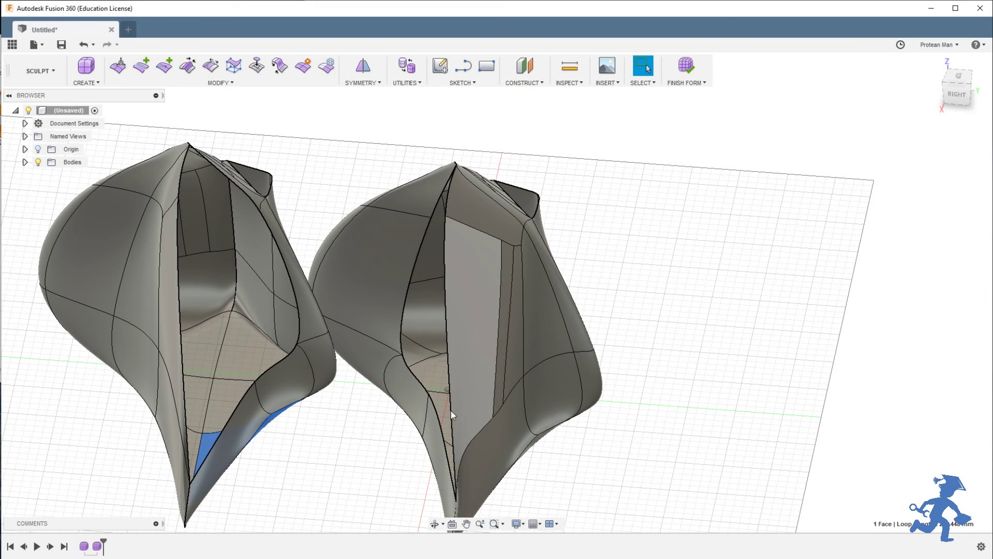
left_click(450, 412)
left_click(388, 428)
middle_click_drag(388, 427, 381, 439, "shift")
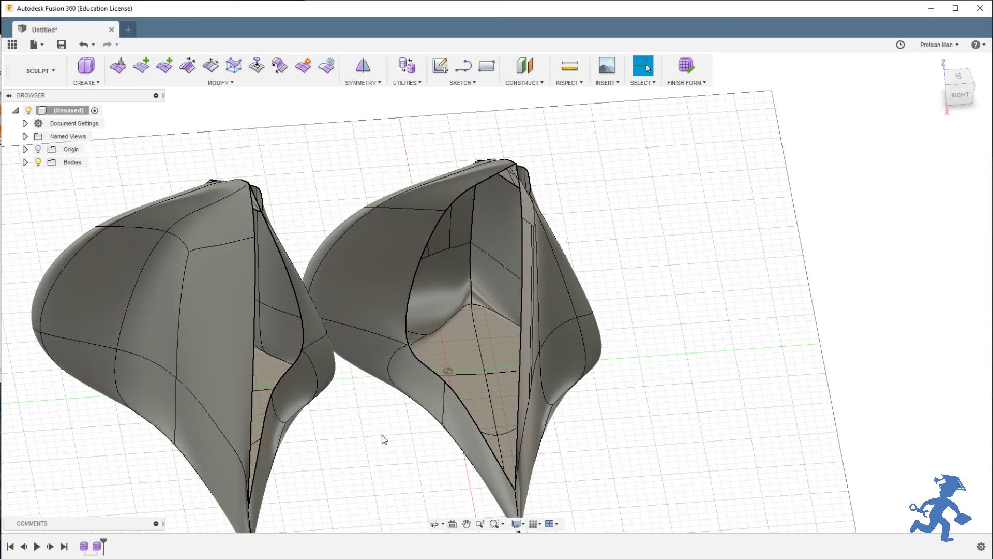
Insert two points in Simple mode along the long lower boundary edge of the unmoved body's opening, splitting it into shorter edges.
left_click(165, 66)
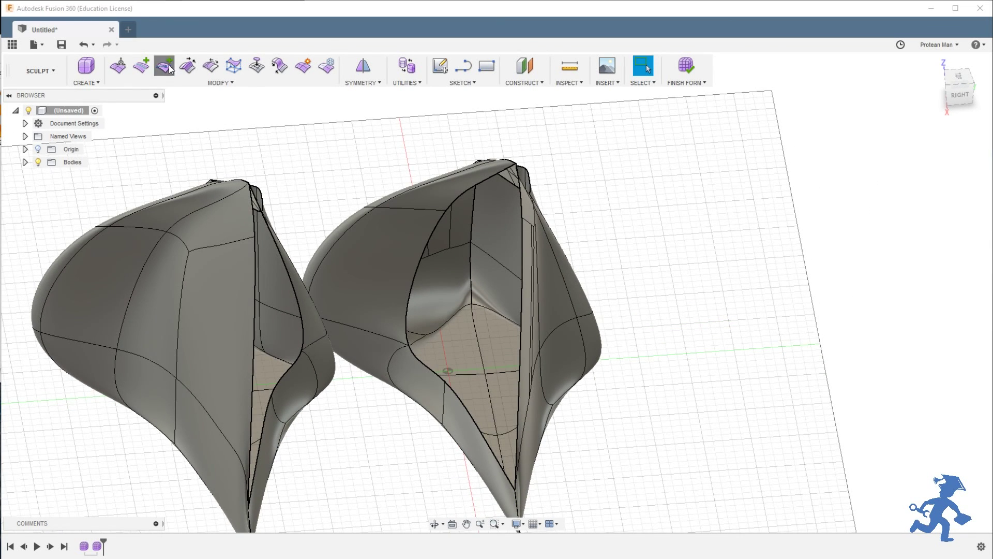
left_click(464, 408)
left_click(686, 261)
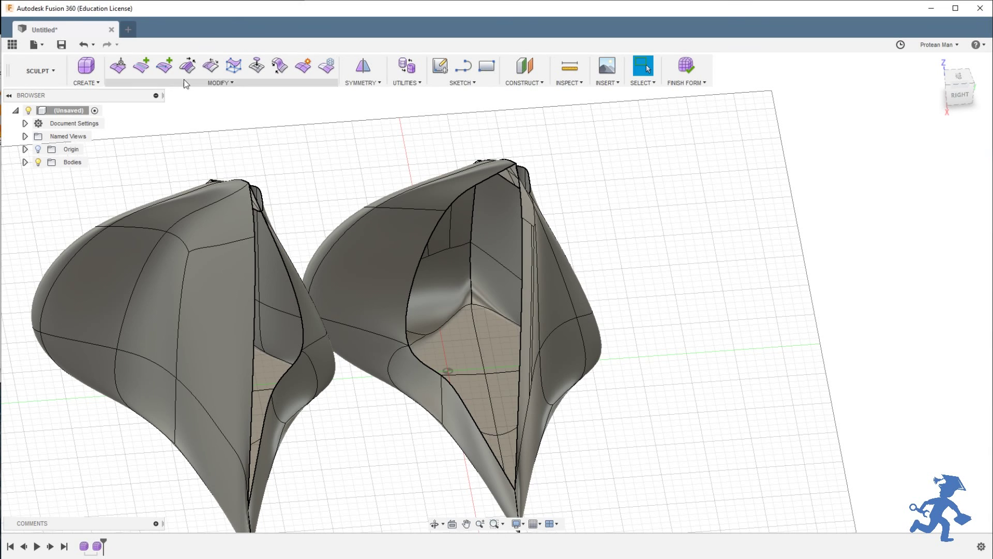
left_click(164, 66)
left_click(487, 436)
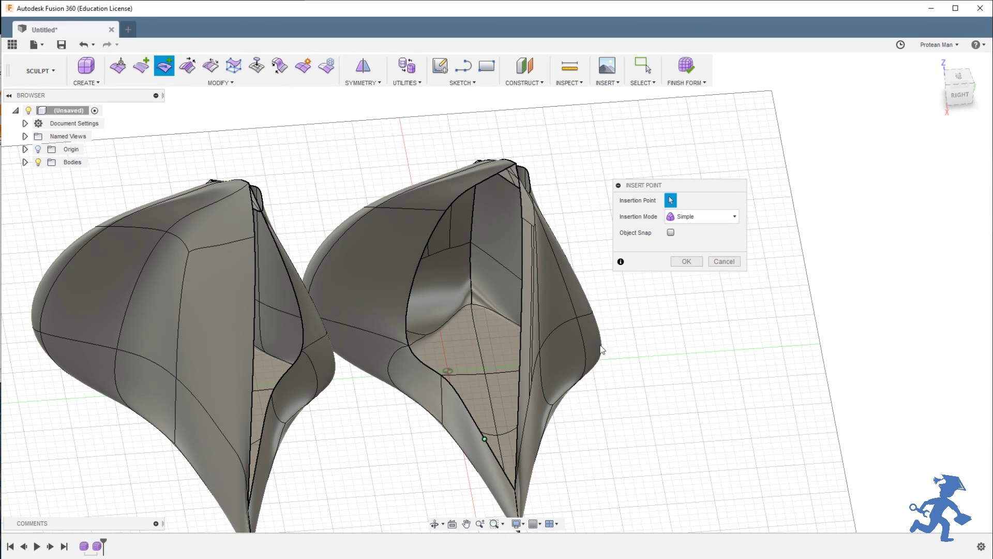
left_click(687, 261)
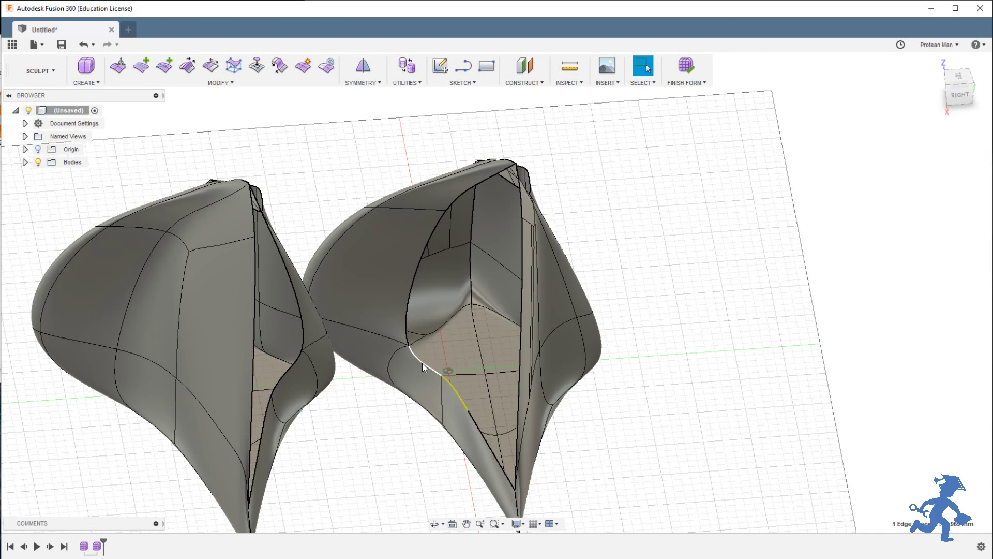
Recheck the boundary edges and vertices around both openings to see whether their edge divisions match.
left_click(472, 186)
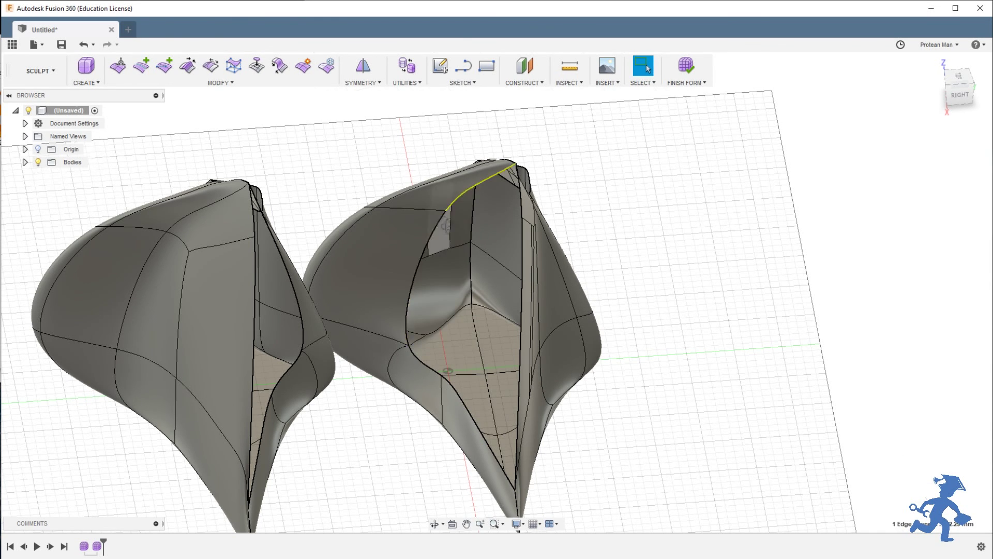
middle_click_drag(472, 186, 605, 172, "shift")
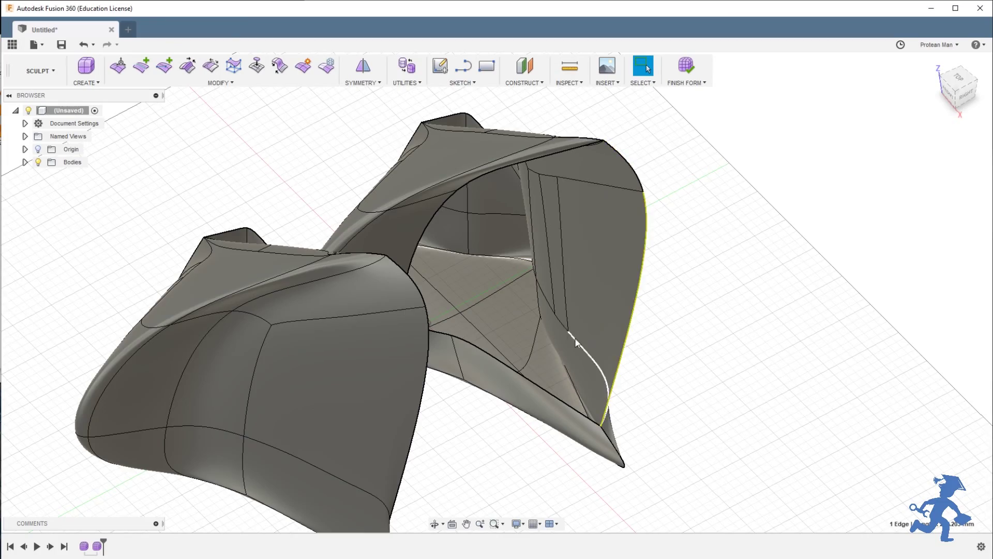
middle_click_drag(575, 338, 534, 337, "shift")
left_click(403, 350)
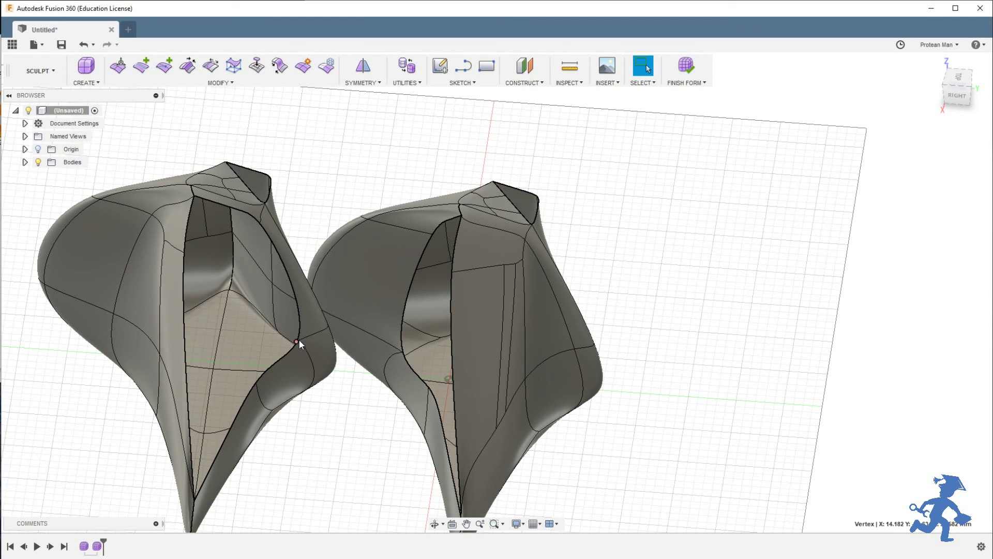
left_click(256, 382)
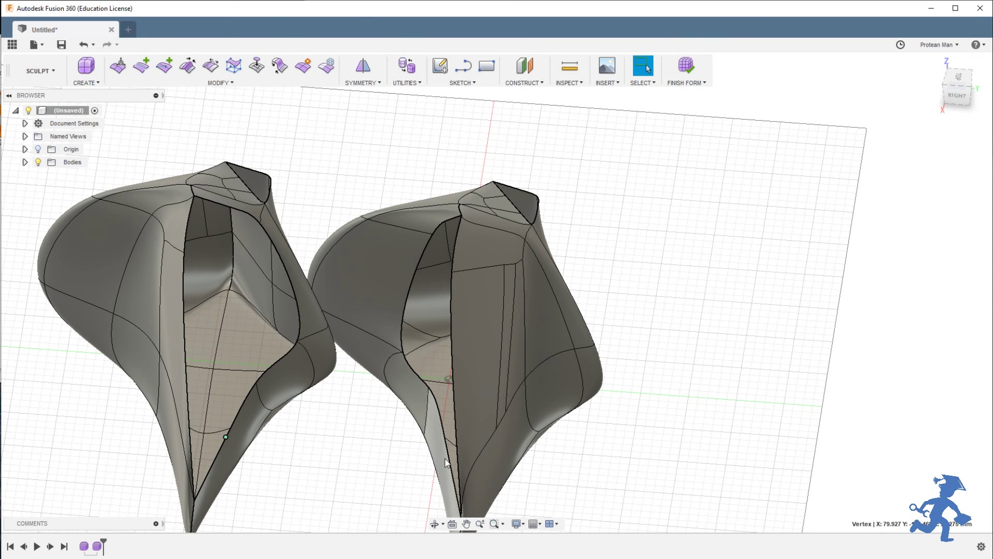
left_click(196, 498)
left_click(263, 471)
middle_click_drag(262, 471, 308, 419)
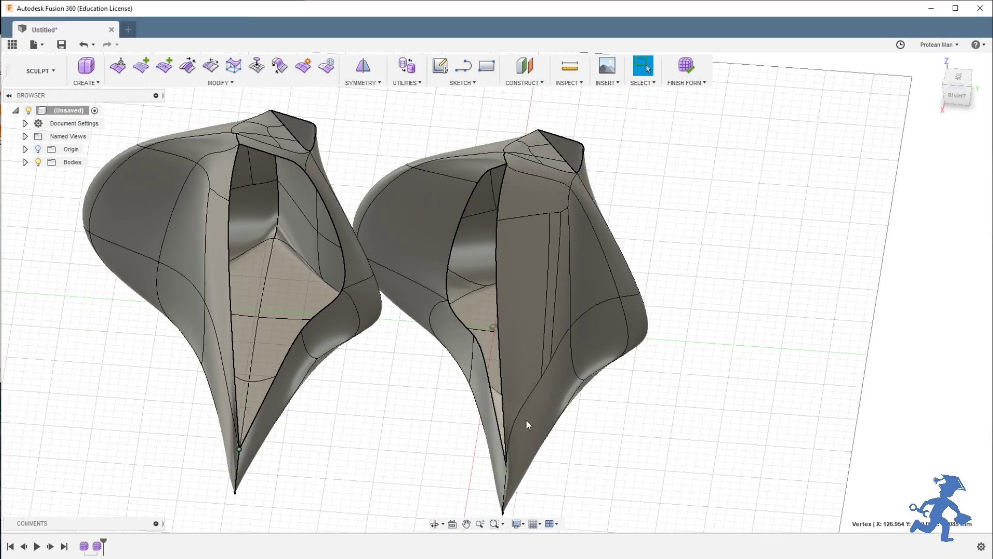
middle_click_drag(447, 392, 468, 365, "shift")
middle_click_drag(545, 231, 441, 310)
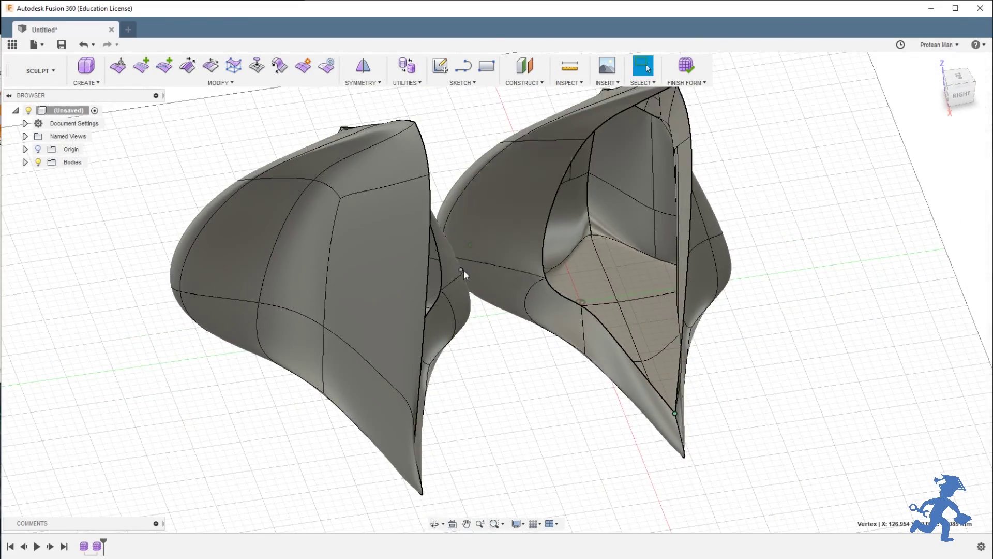
middle_click_drag(464, 274, 697, 238, "shift")
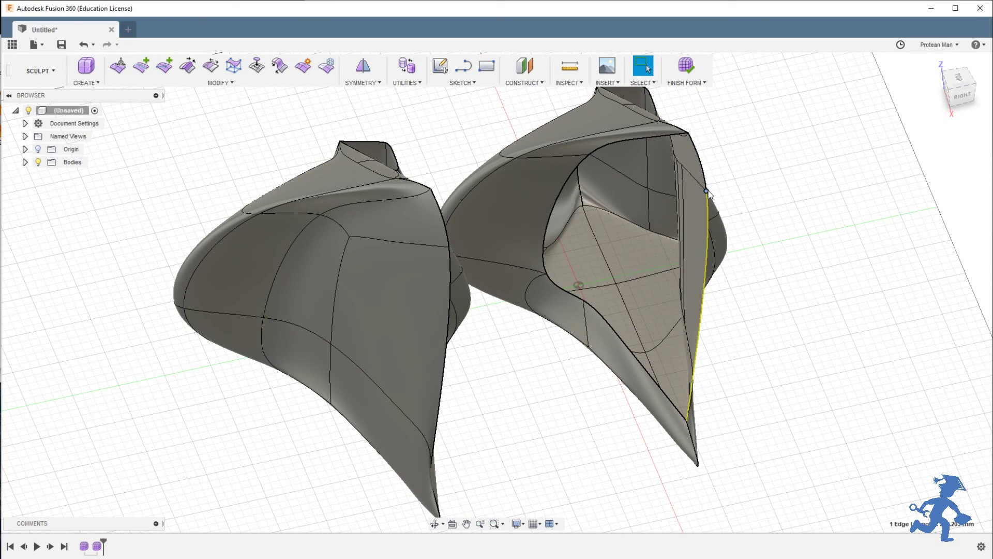
middle_click_drag(519, 177, 396, 156)
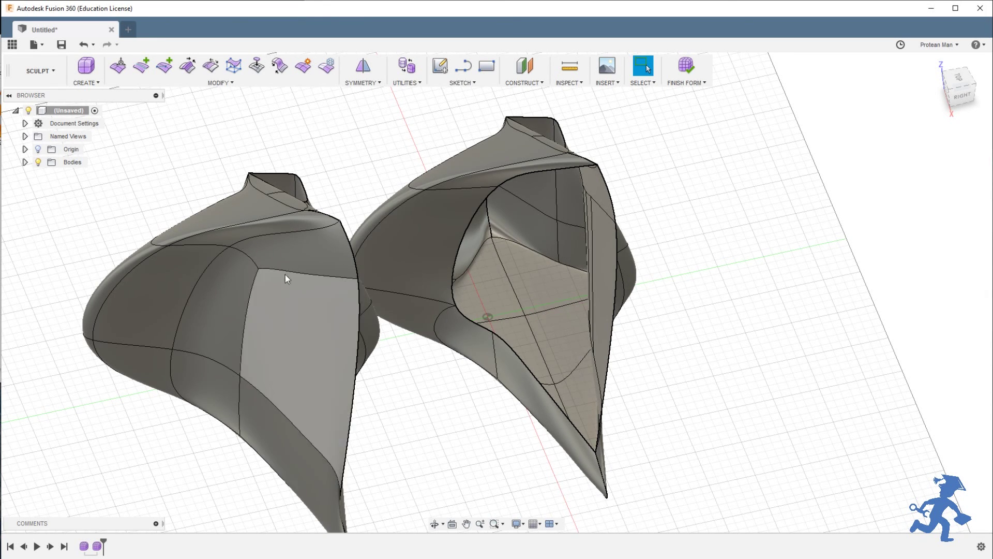
Set up a Bridge with one body's full opening boundary as side one and the facing opening's full boundary as side two.
left_click(279, 65)
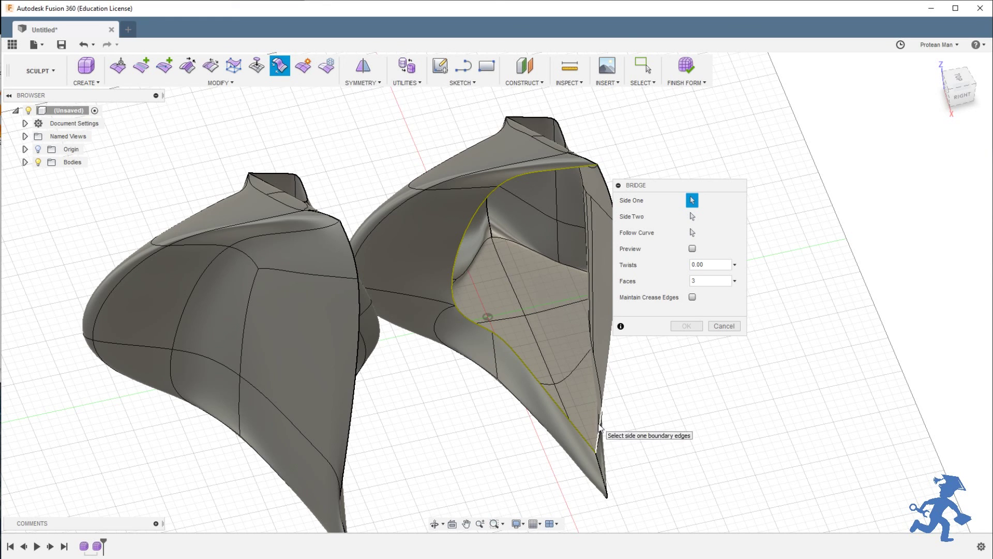
middle_click_drag(579, 229, 544, 246)
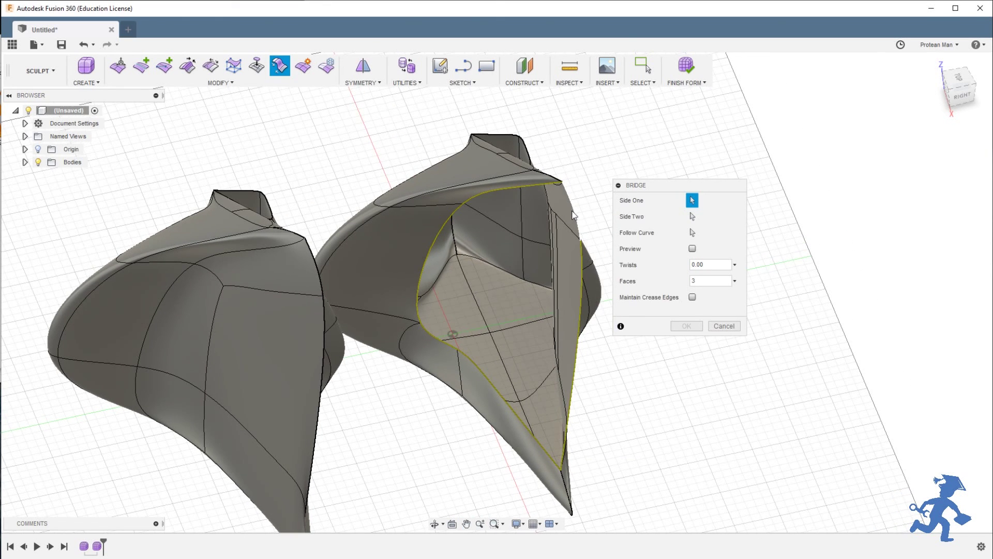
left_click(692, 217)
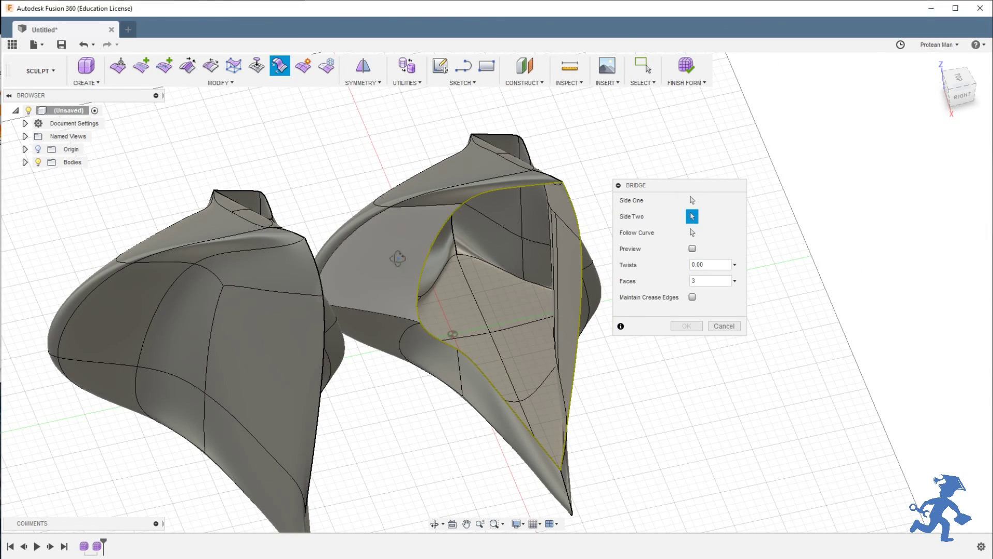
middle_click_drag(399, 257, 367, 250, "shift")
left_click(316, 213)
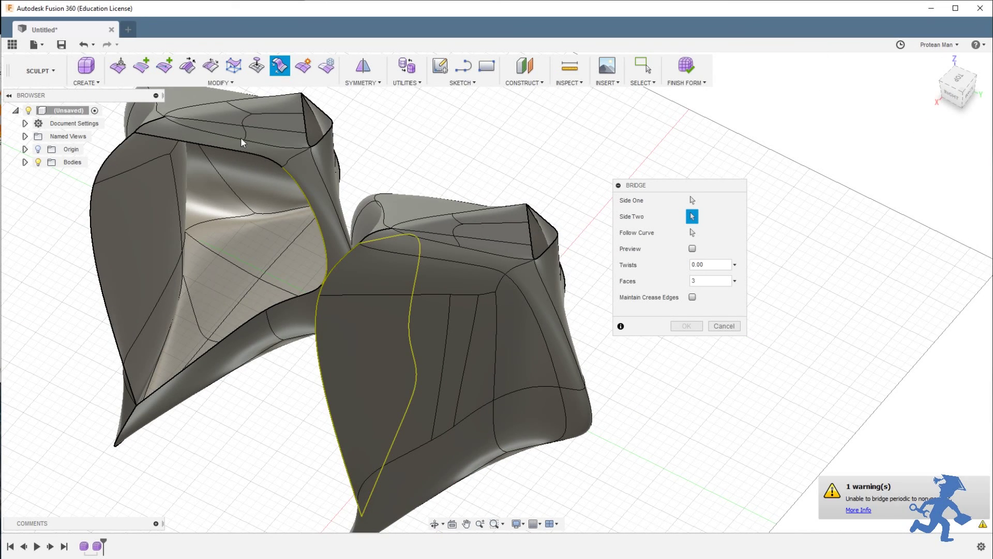
left_click(204, 154)
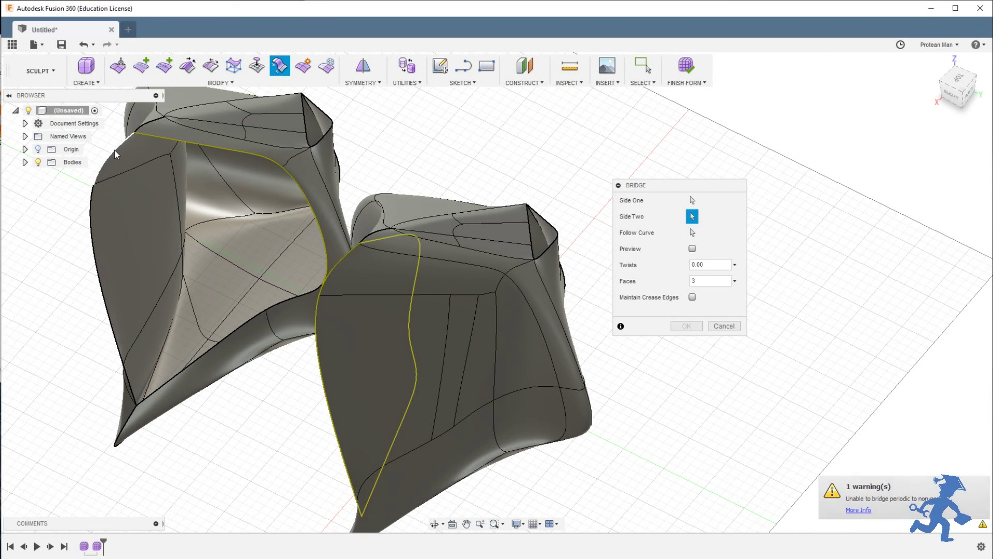
left_click(91, 213)
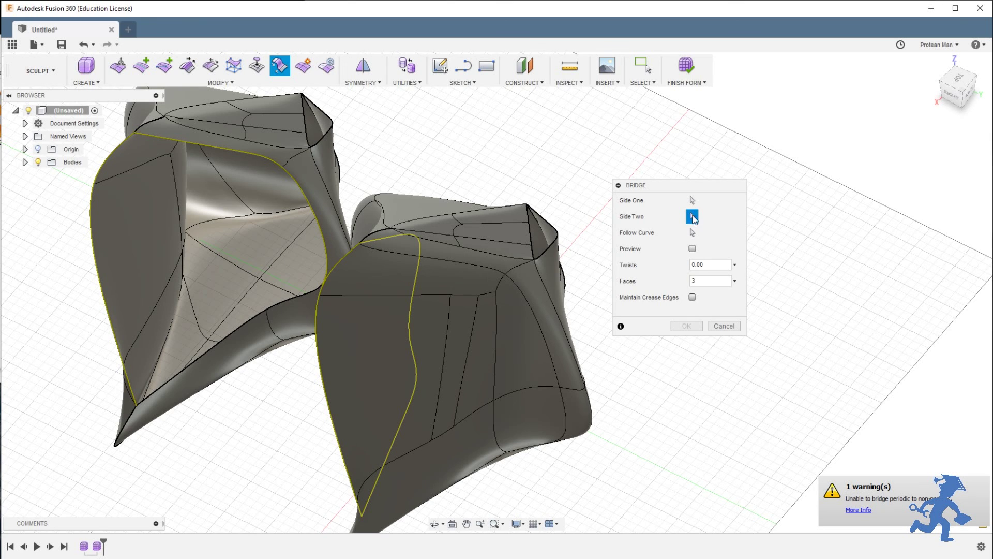
left_click(168, 381)
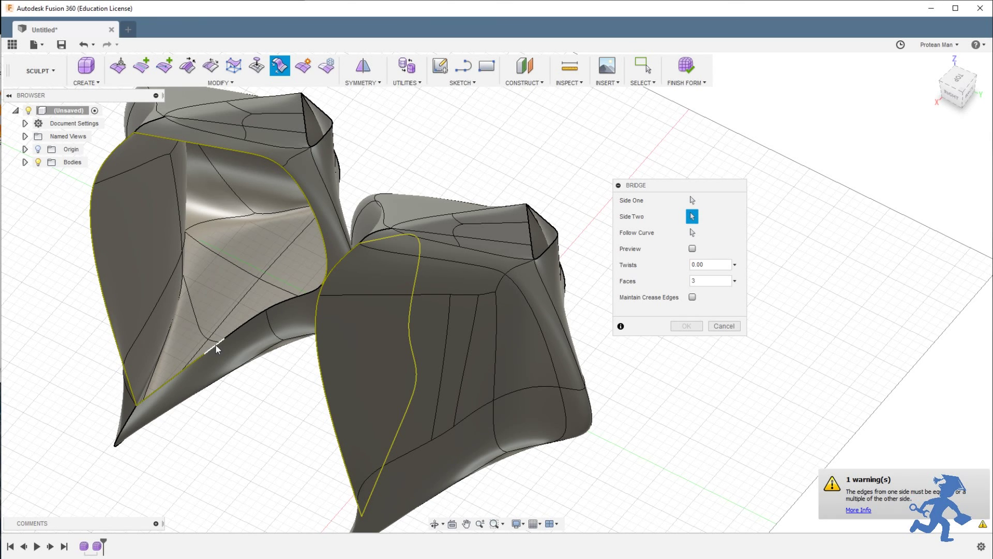
left_click(287, 302)
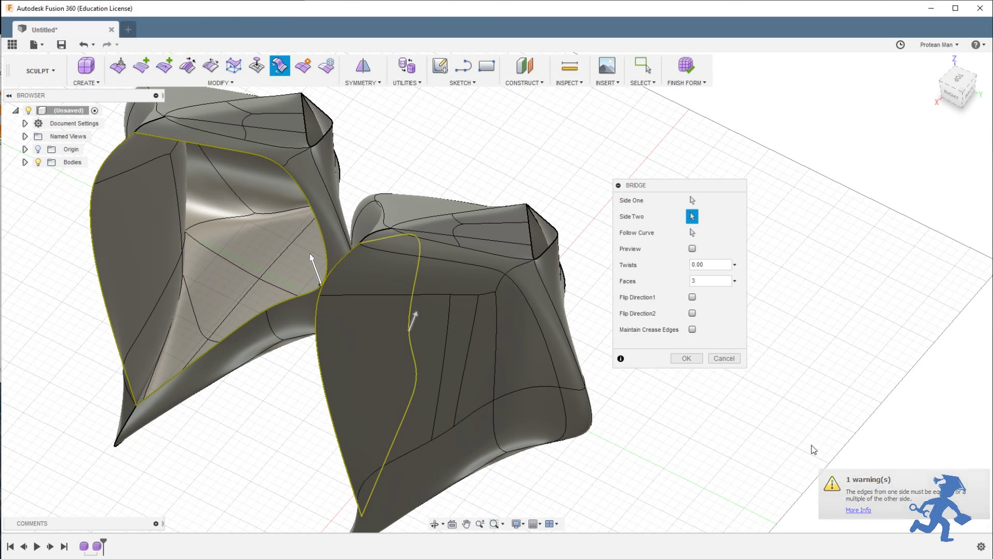
Deselect and reselect lower boundary edges of the side-two opening to check the edge-count match between both sides.
middle_click_drag(592, 417, 835, 484, "shift")
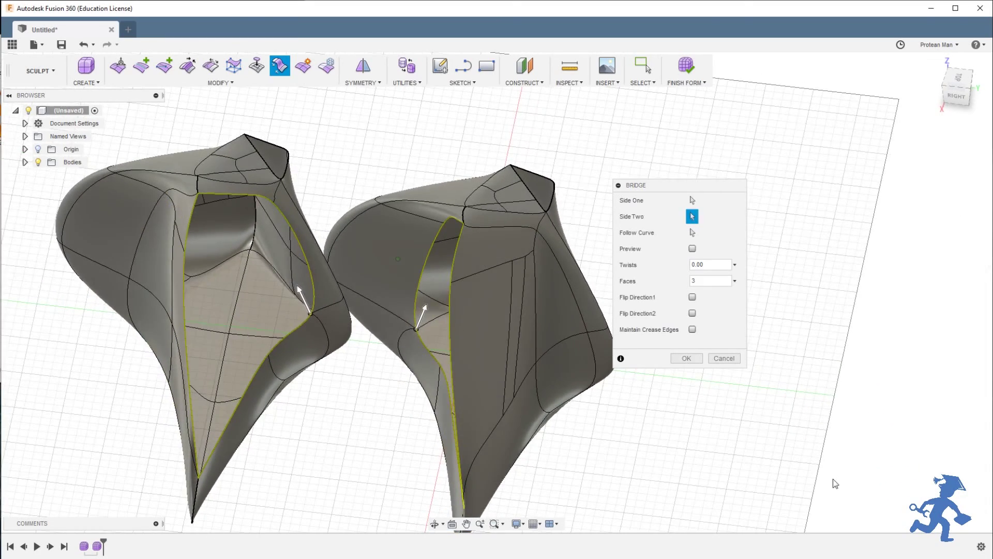
left_click(291, 337)
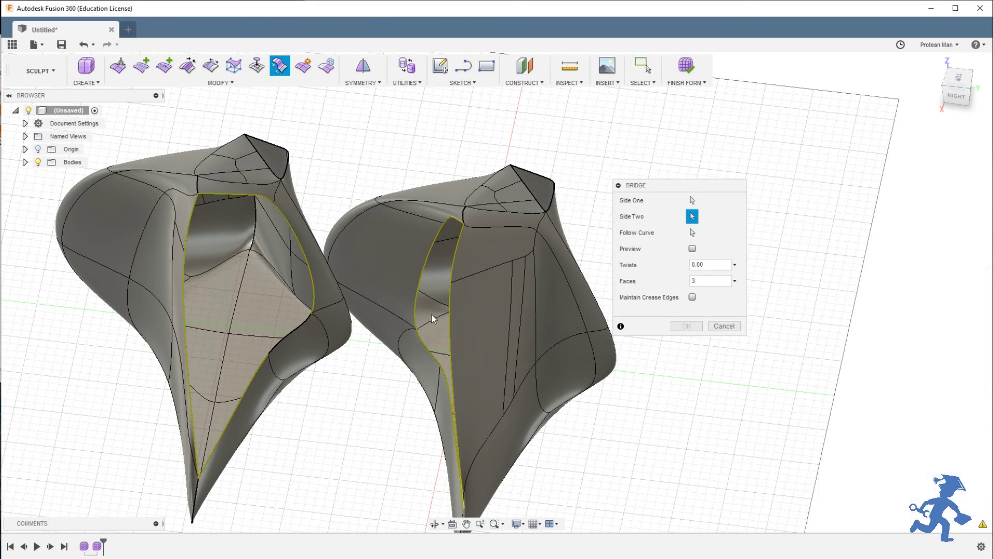
left_click(259, 368)
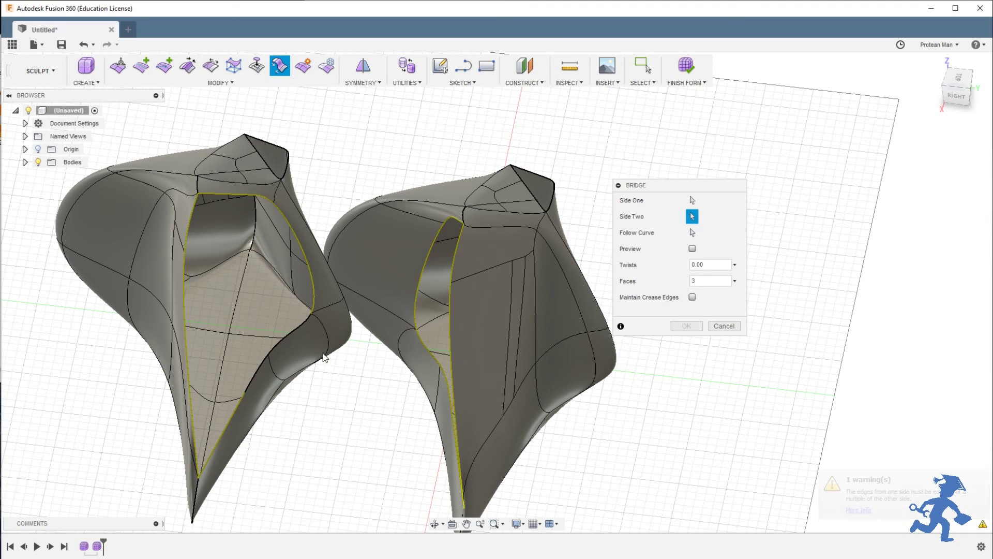
left_click(259, 365)
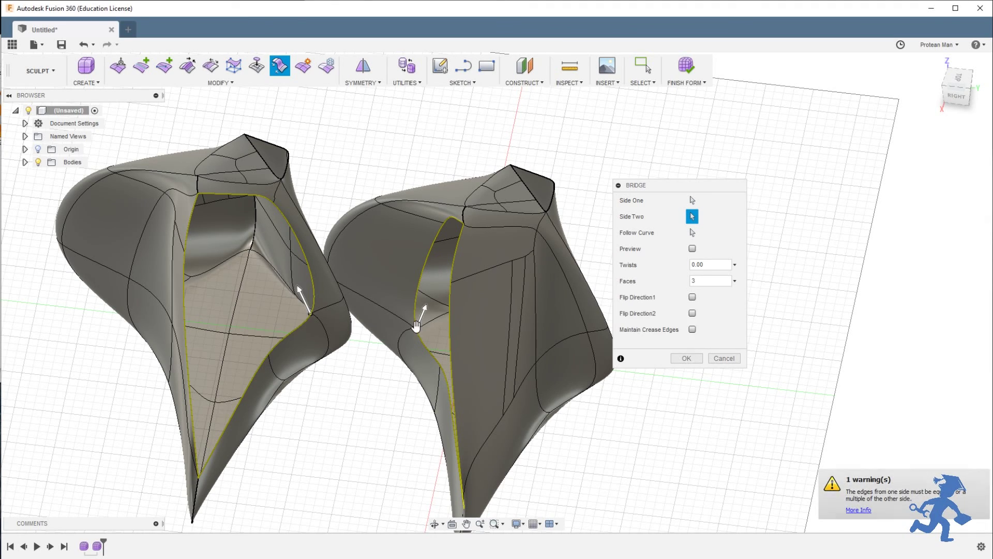
Preview and create the bridge between the two openings with 3 faces and 0 twists.
middle_click_drag(258, 364, 391, 294, "shift")
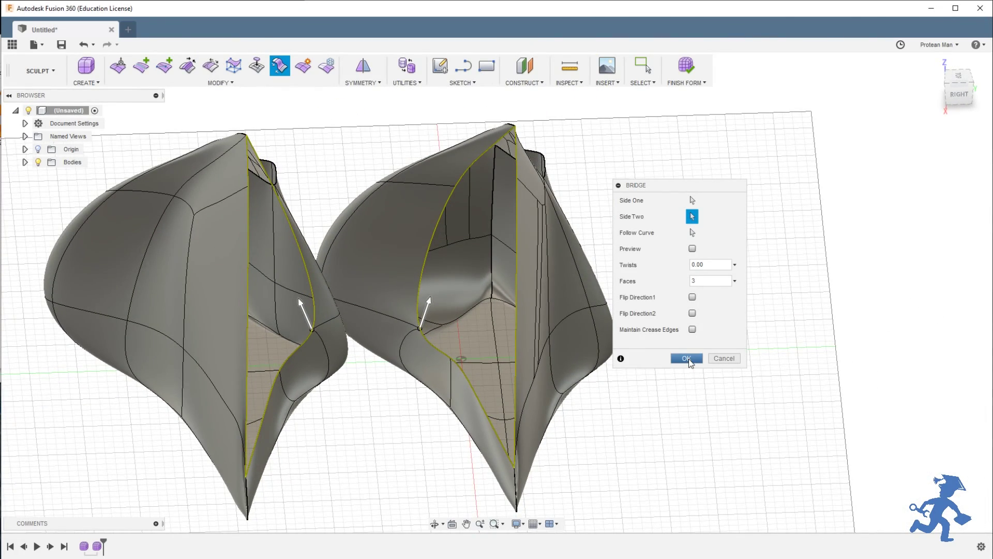
left_click(692, 248)
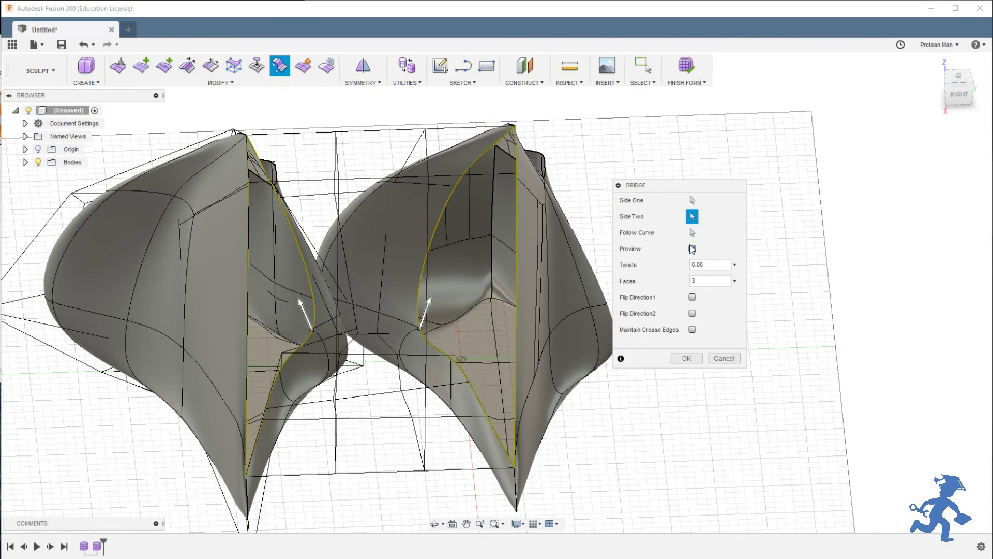
left_click(686, 358)
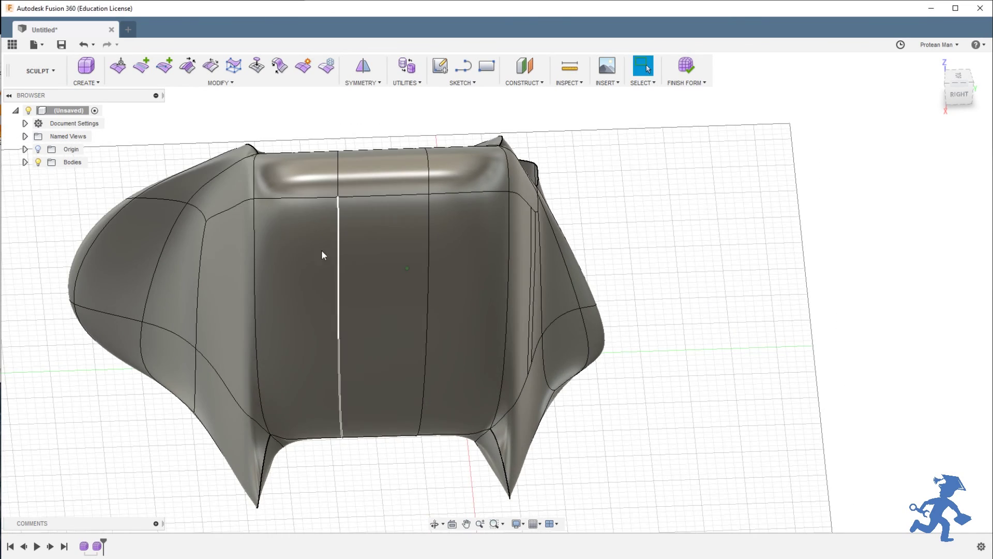
Examine the bridged surface between the two bodies from the outside and the opposite side.
middle_click_drag(324, 256, 418, 266, "shift")
scroll(384, 297, "up", 3)
middle_click_drag(407, 230, 443, 264, "shift")
scroll(412, 248, "up", 1)
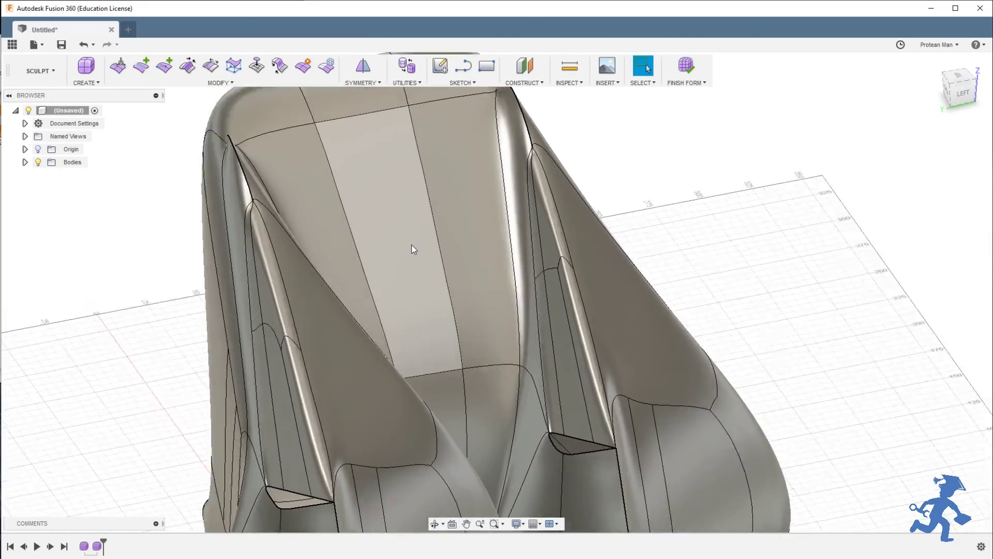